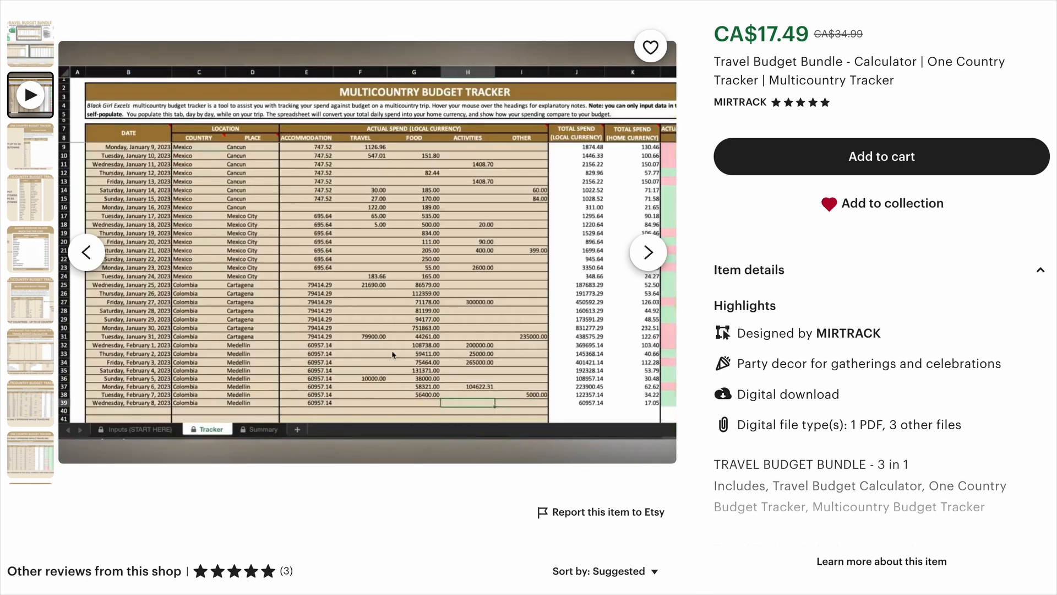
Step: Expand the Travel Budget Bundle's item description and read what the calculator and the two trackers include
scroll(913, 476, "down", 2)
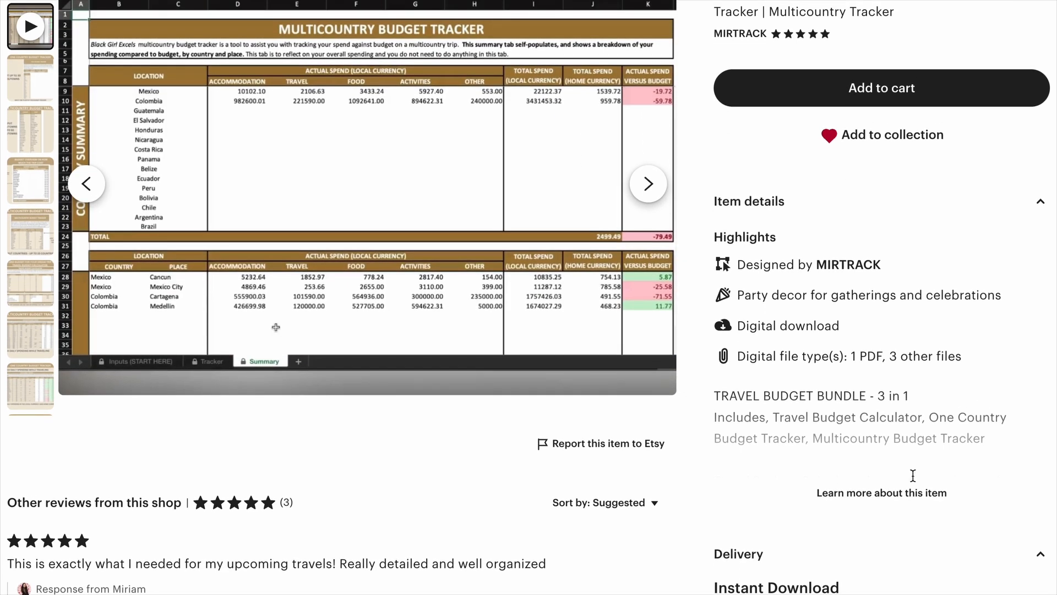
scroll(913, 475, "up", 1)
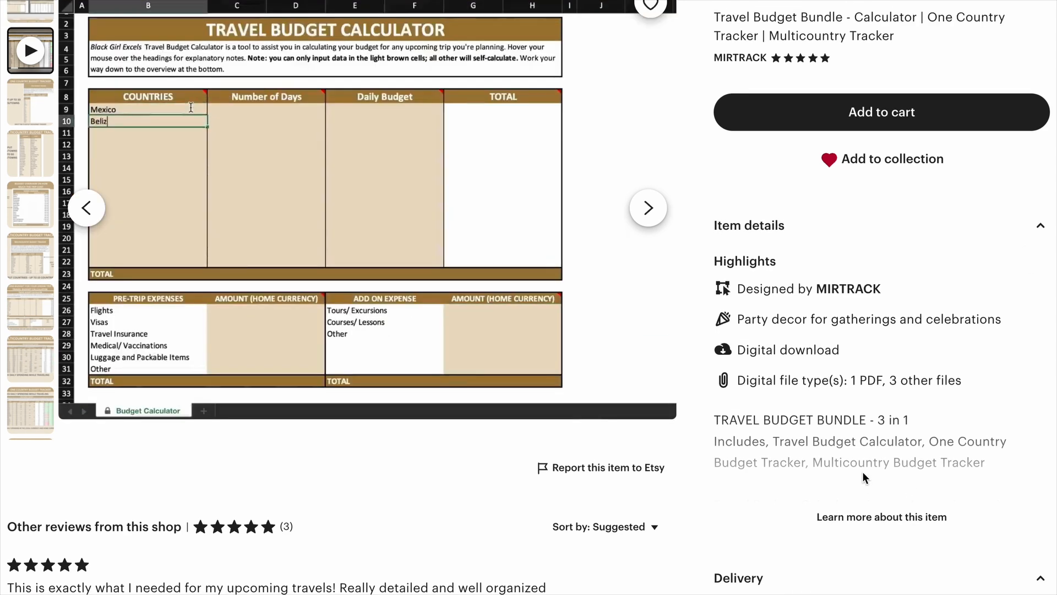
left_click(874, 520)
scroll(869, 445, "down", 6)
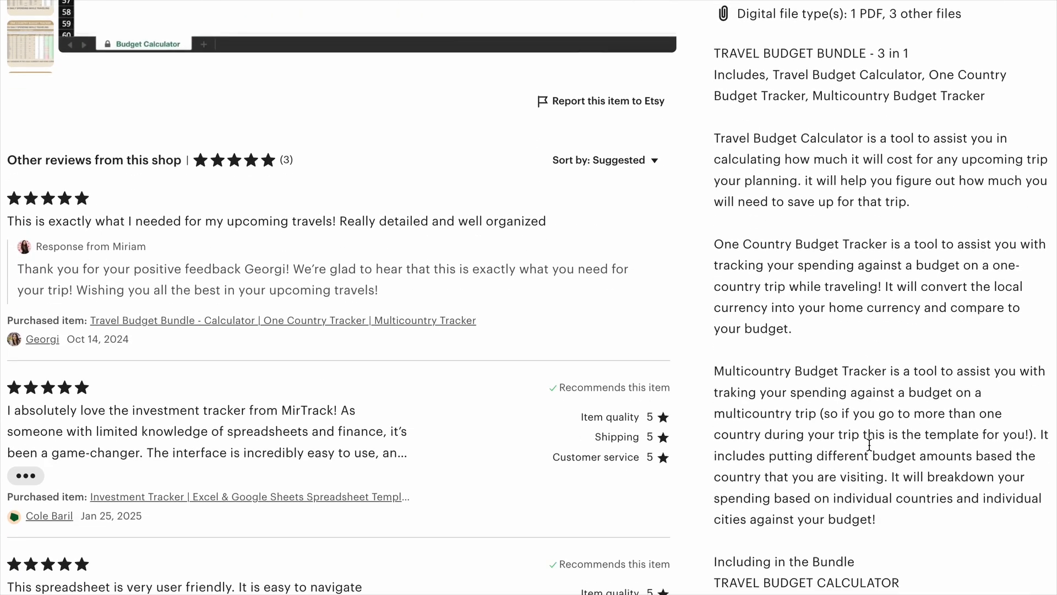
scroll(870, 445, "down", 3)
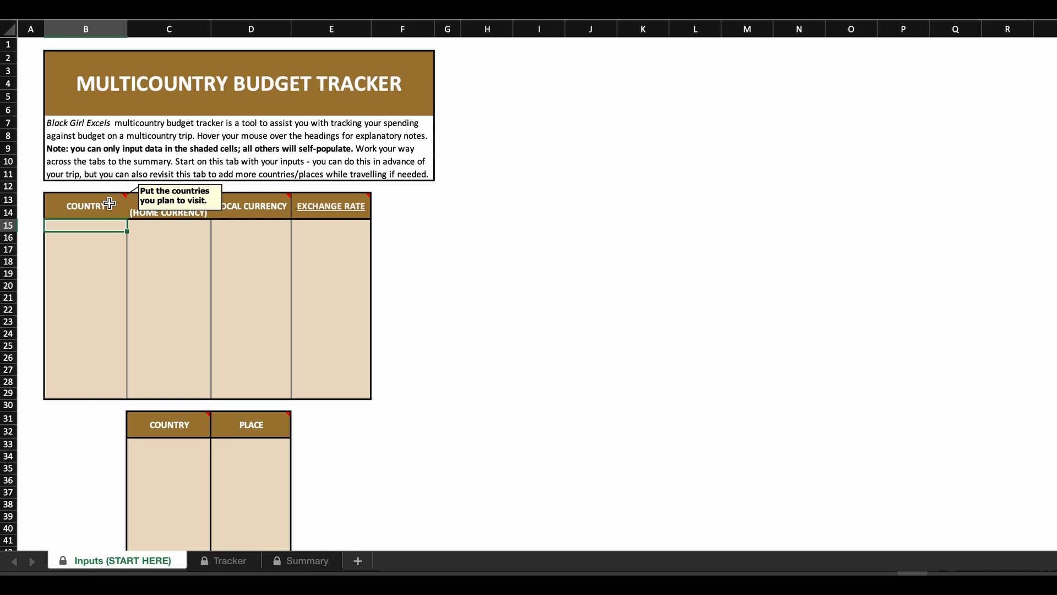
Step: Enter Mexico and Colombia as the first two countries in the country table of the Inputs sheet
type("Mexico")
key("Return")
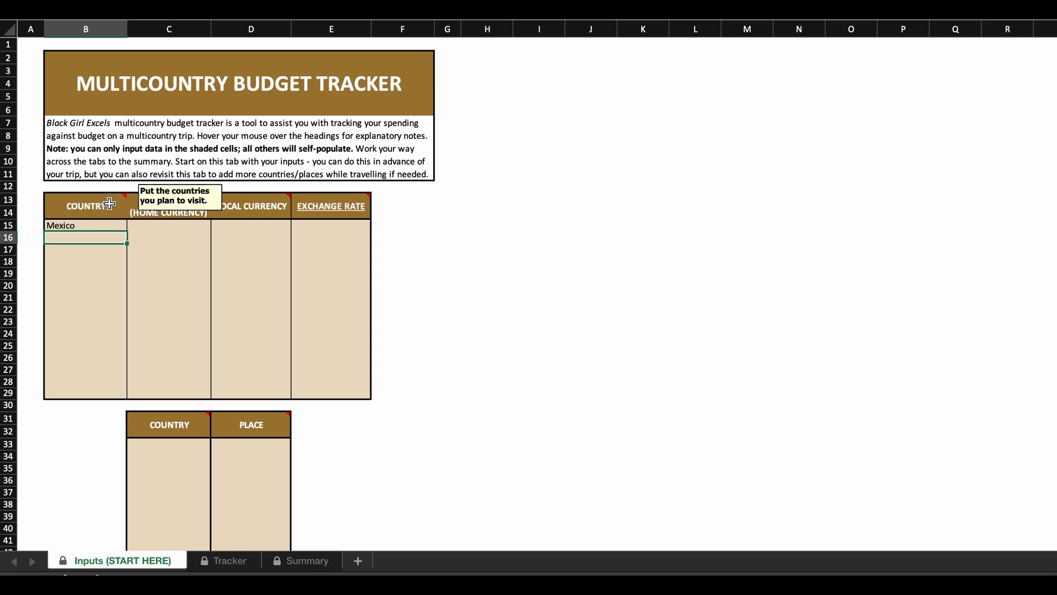
type("Col")
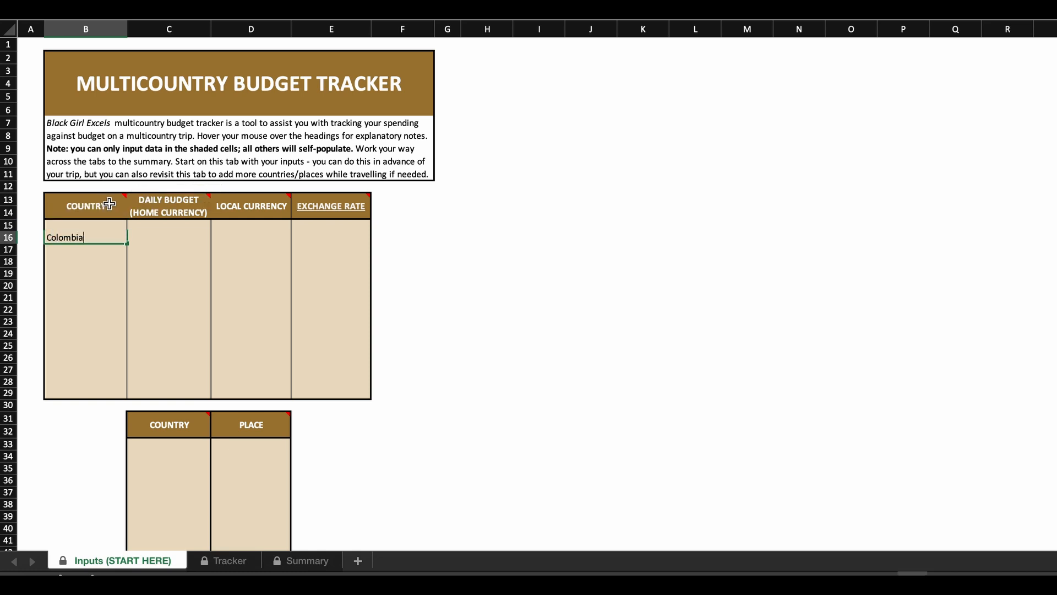
type("ombia")
key("Tab")
Step: Enter home-currency daily budgets of 95 for Mexico and 60 for Colombia
mouse_move(166, 212)
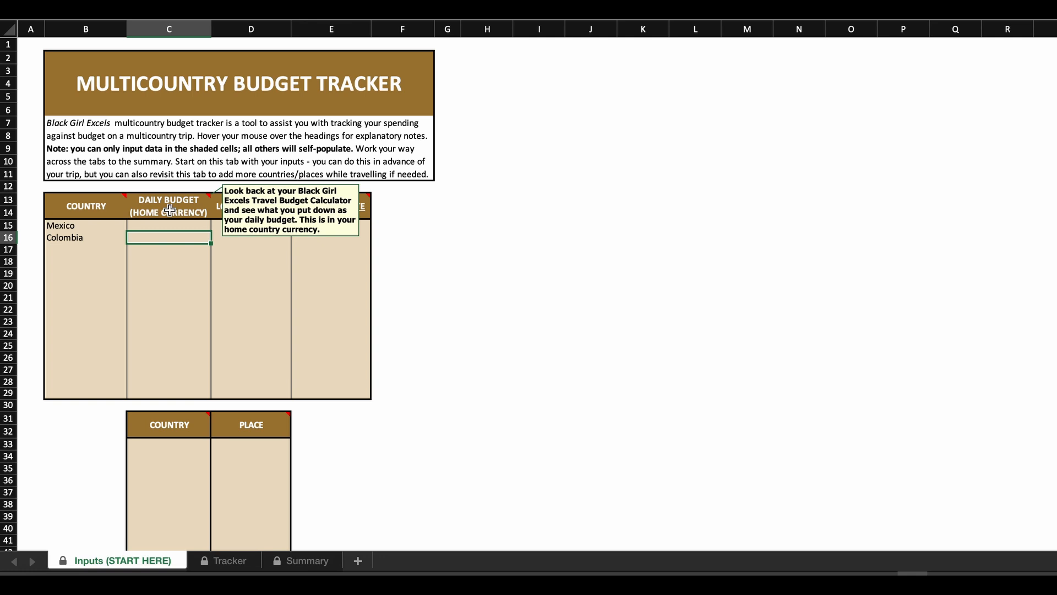
left_click(166, 225)
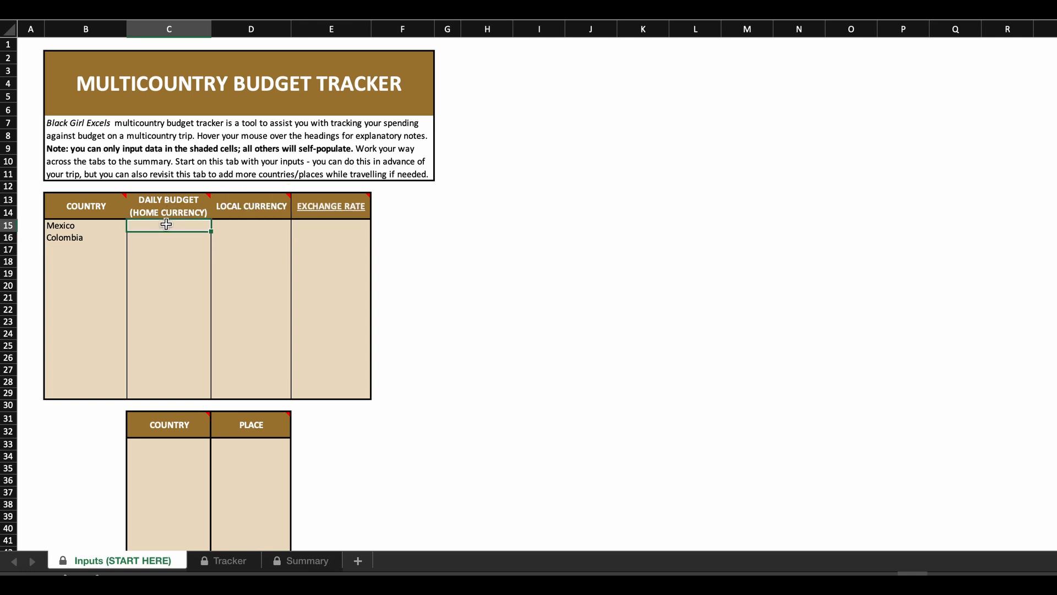
type("95")
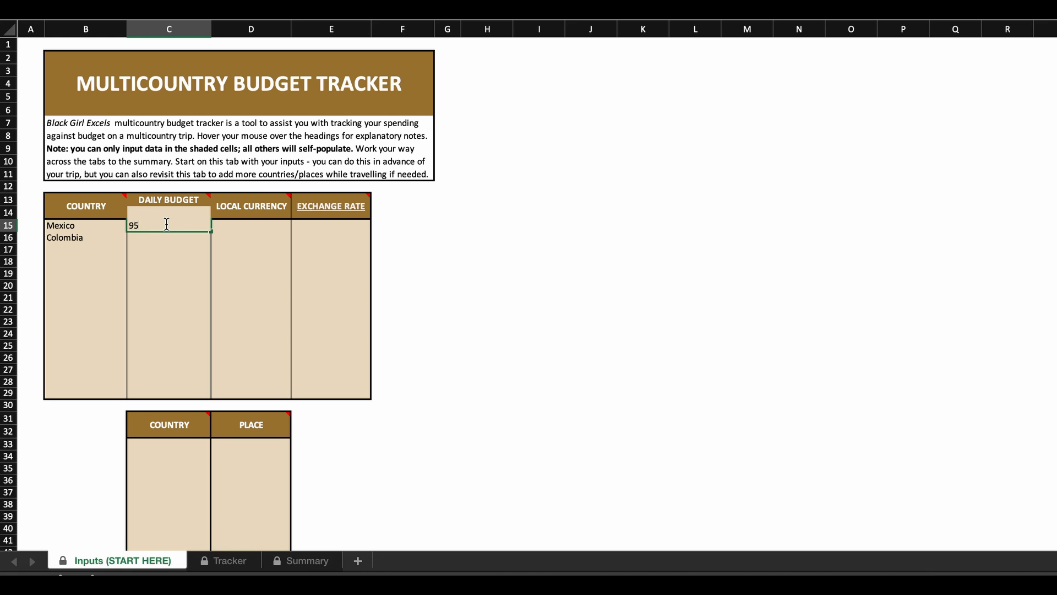
key("Return")
type("60")
key("Tab")
Step: Enter the local currencies as "MXN - Peso" for Mexico and "COP - Peso" for Colombia
key("Up")
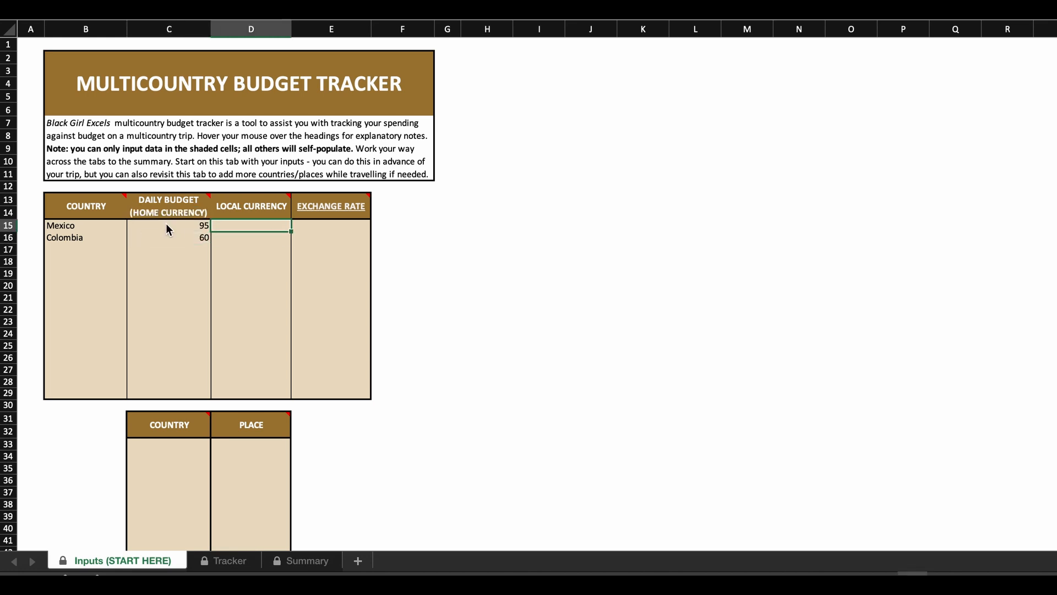
mouse_move(282, 210)
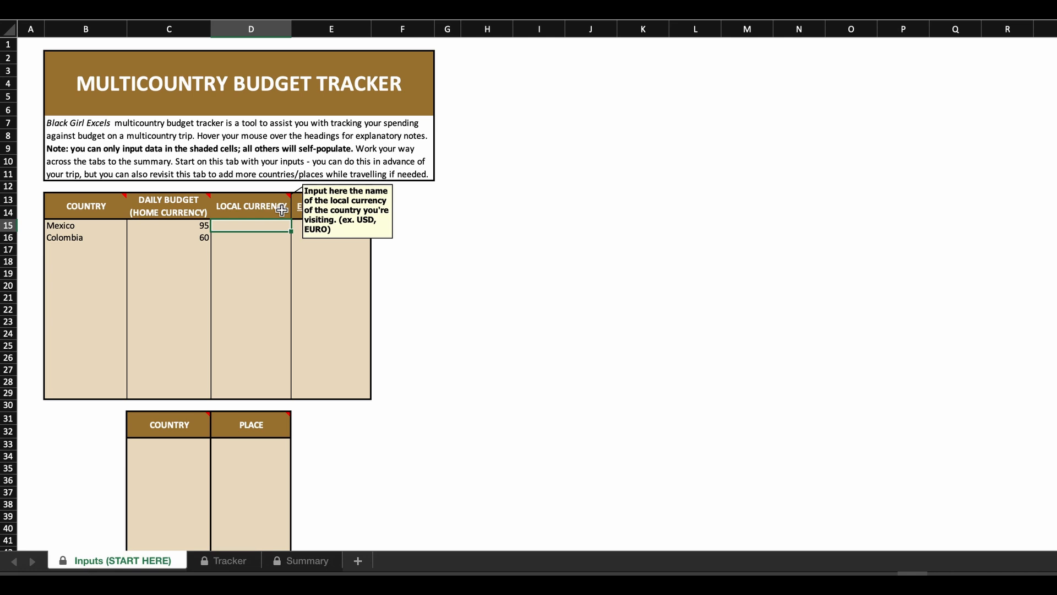
type("MX")
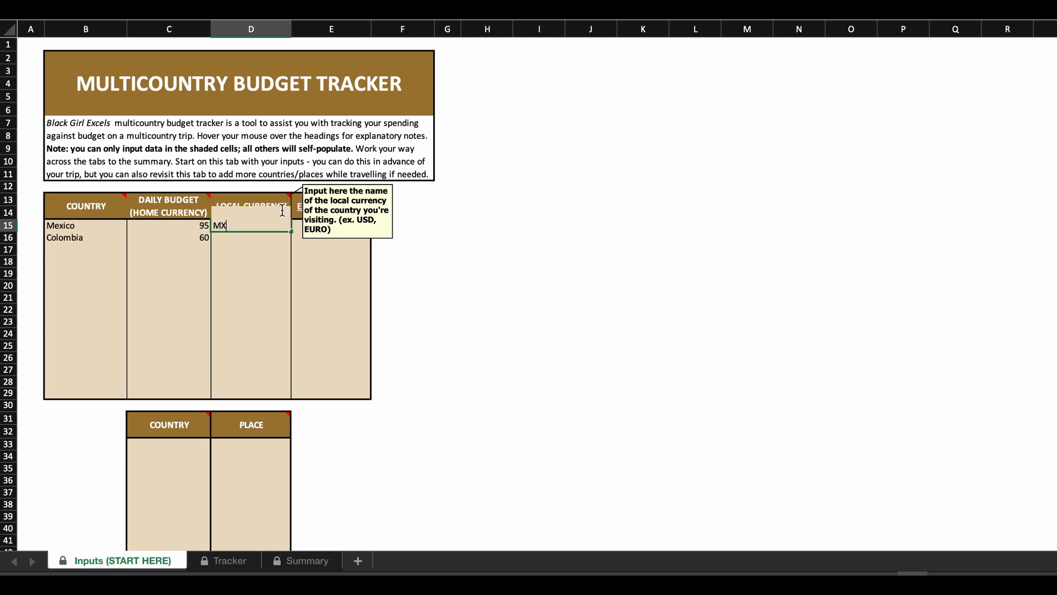
type("N - Peso")
key("Return")
type("COP - ")
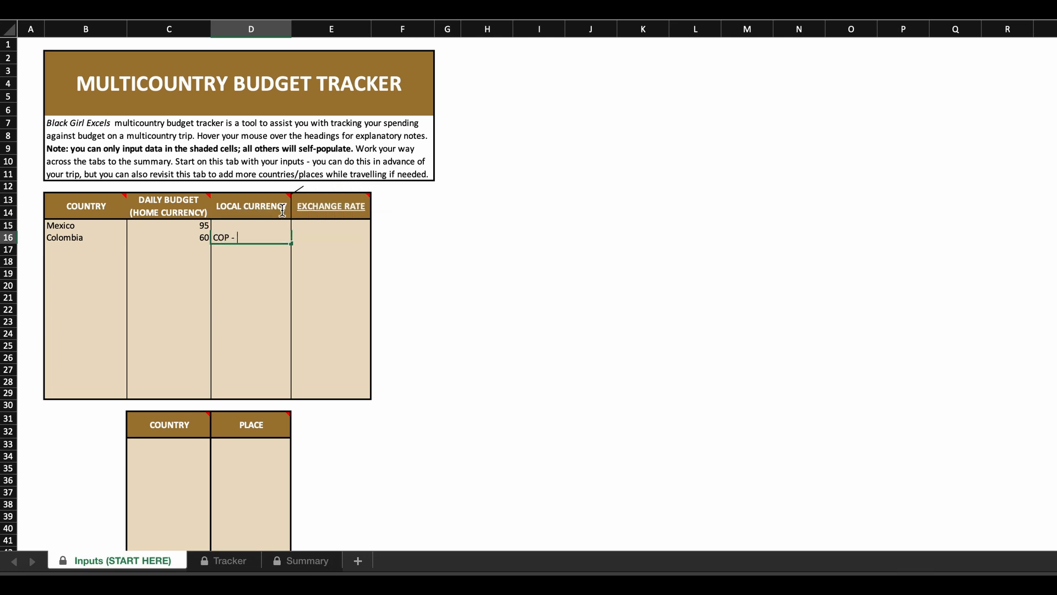
type("Peso")
key("Tab")
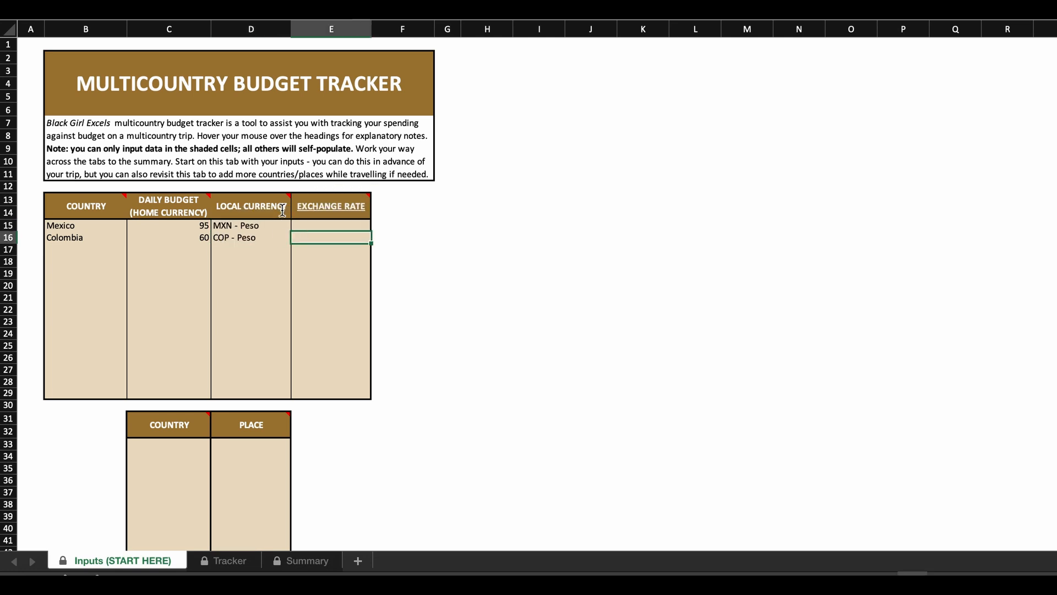
Step: Enter exchange rates of 0.0696 for Mexico and 0.0002797 for Colombia
key("Up")
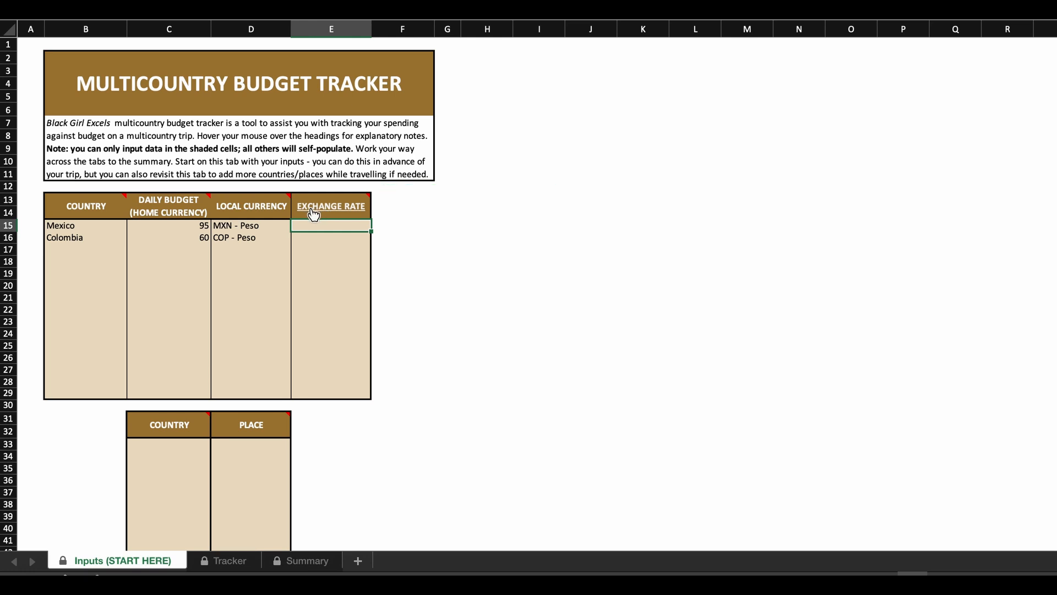
mouse_move(342, 206)
type("0.")
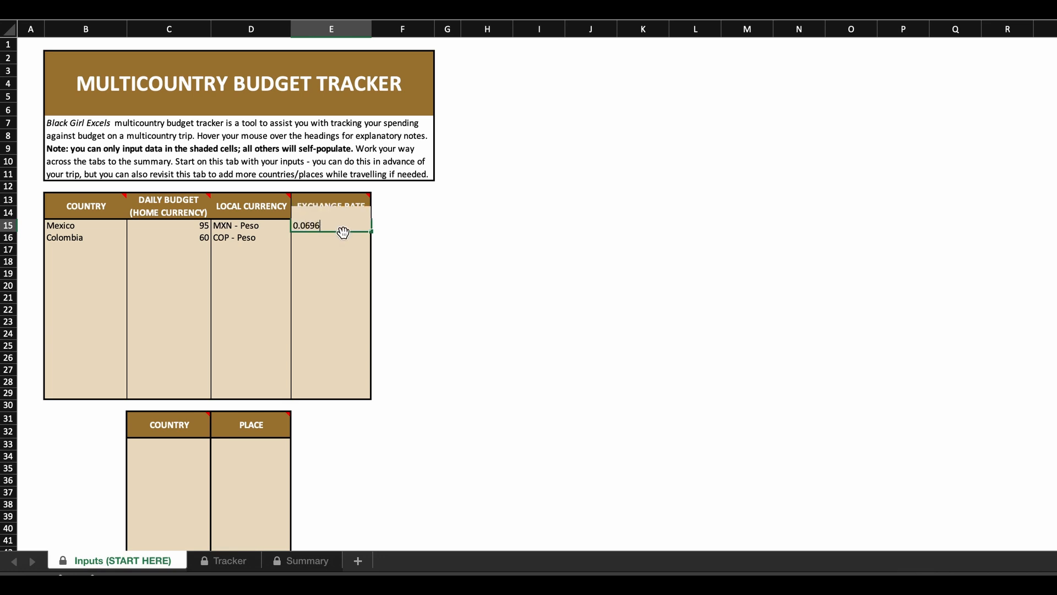
type("0696")
key("Return")
type("0.0002")
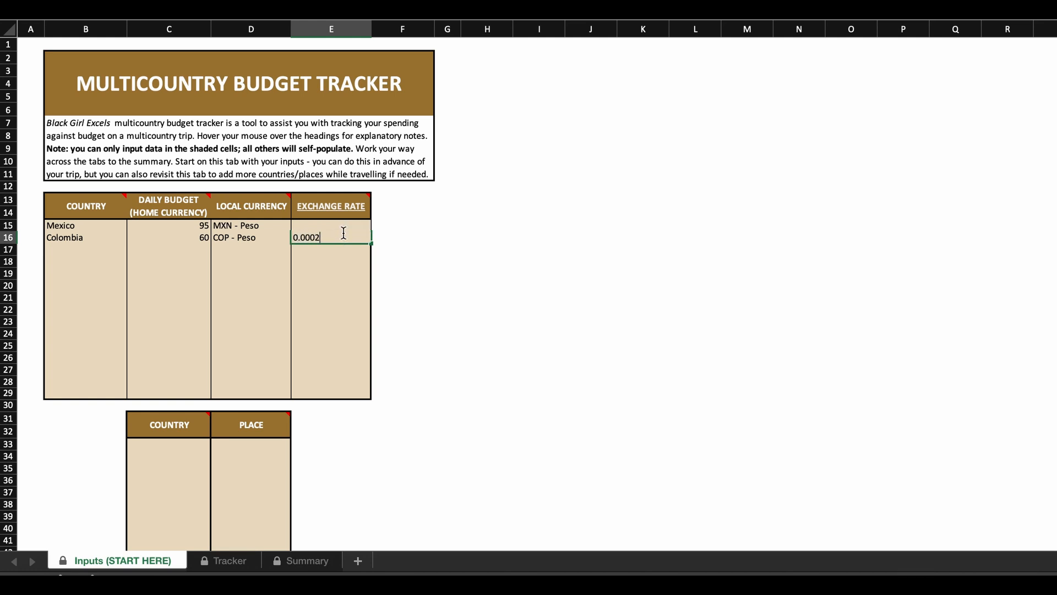
type("797")
key("Return")
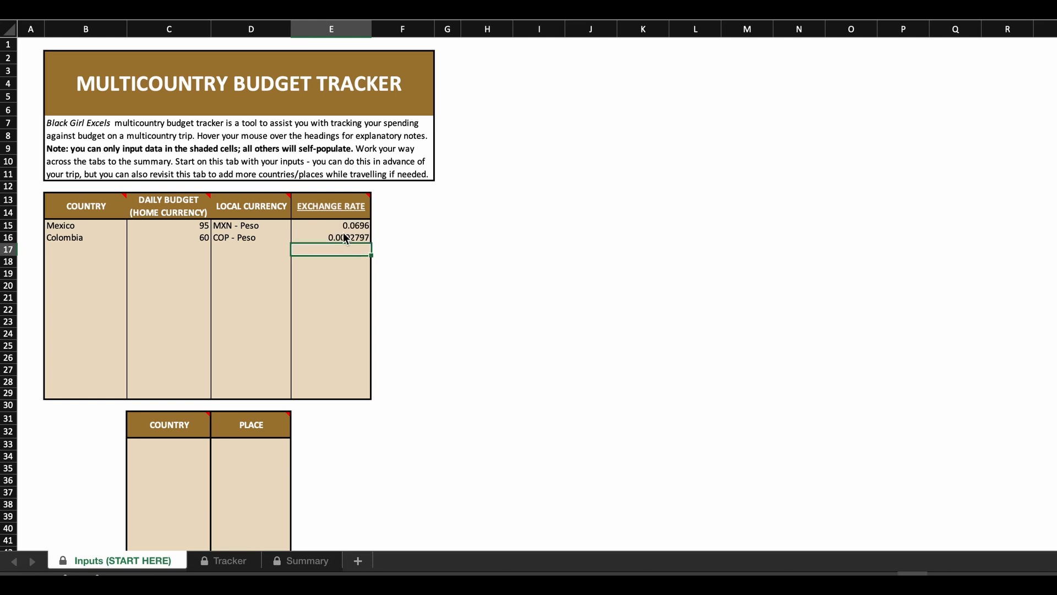
Step: Fill the first row of the country and place table with Mexico and Cancun
scroll(333, 316, "down", 5)
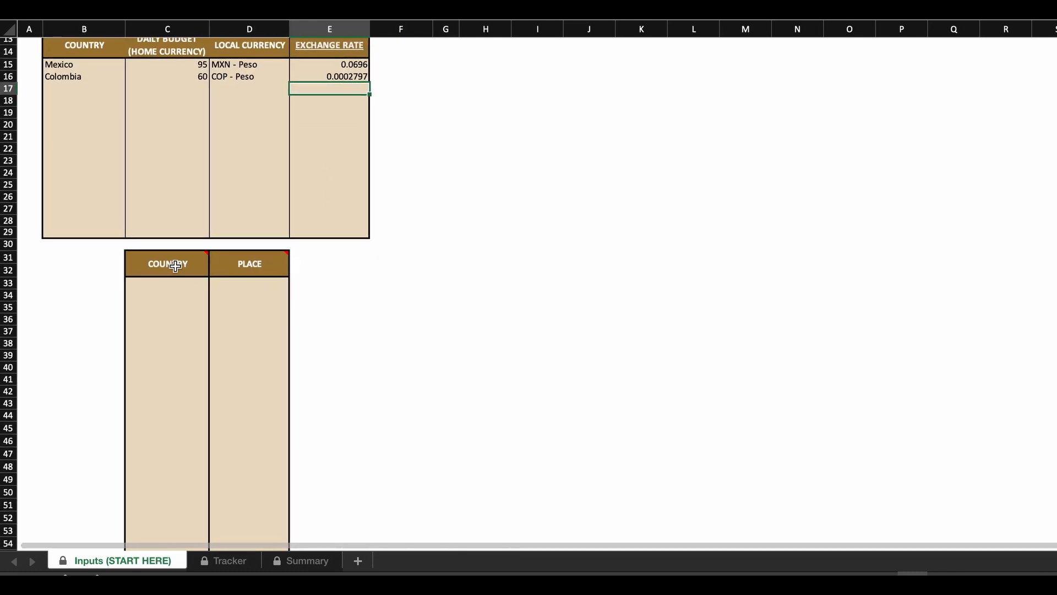
mouse_move(175, 266)
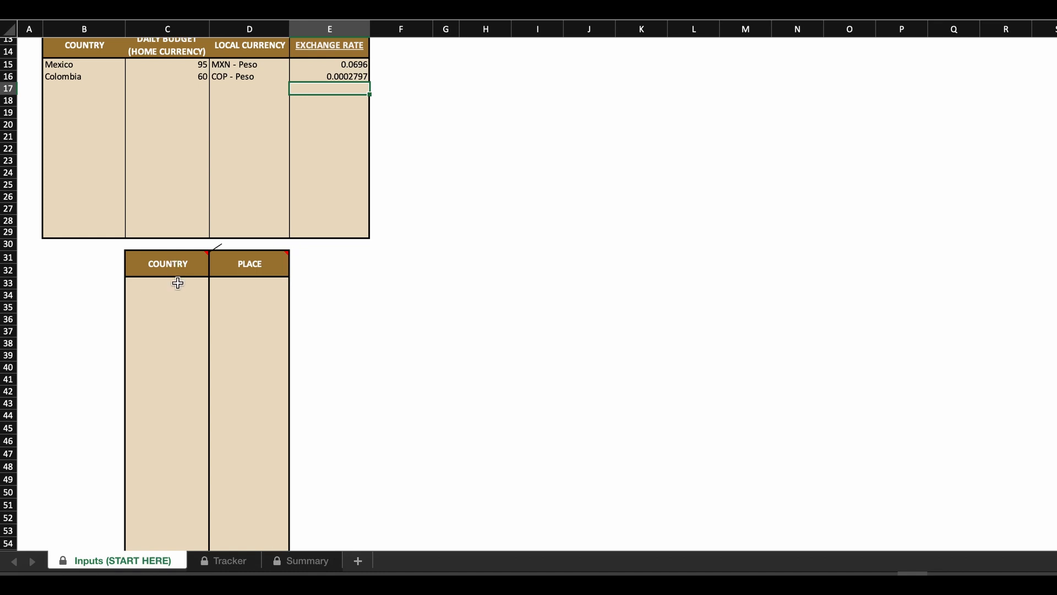
left_click(176, 283)
left_click(215, 283)
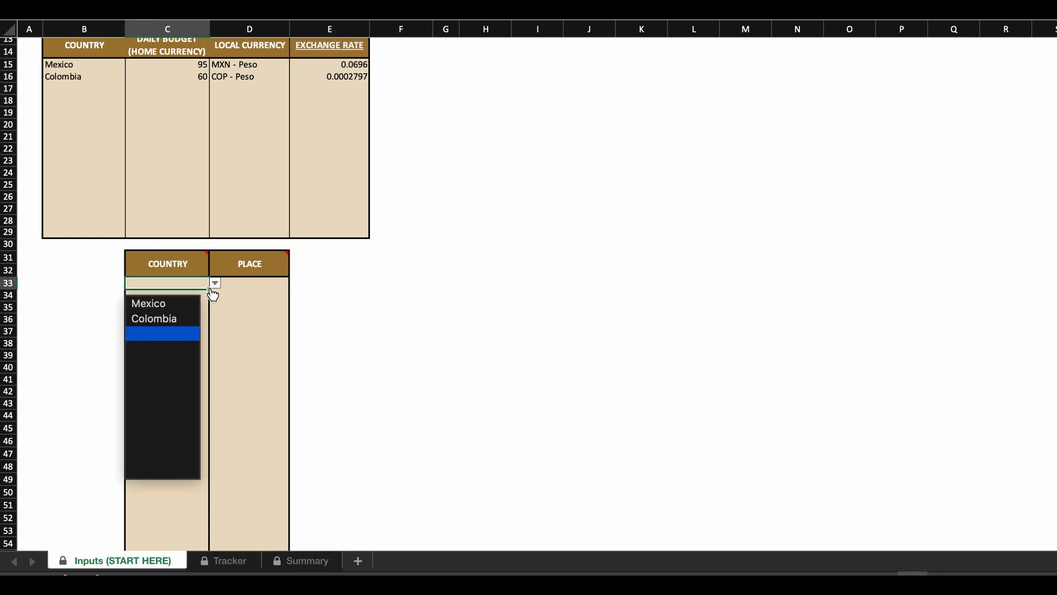
left_click(182, 303)
left_click(252, 292)
left_click(262, 285)
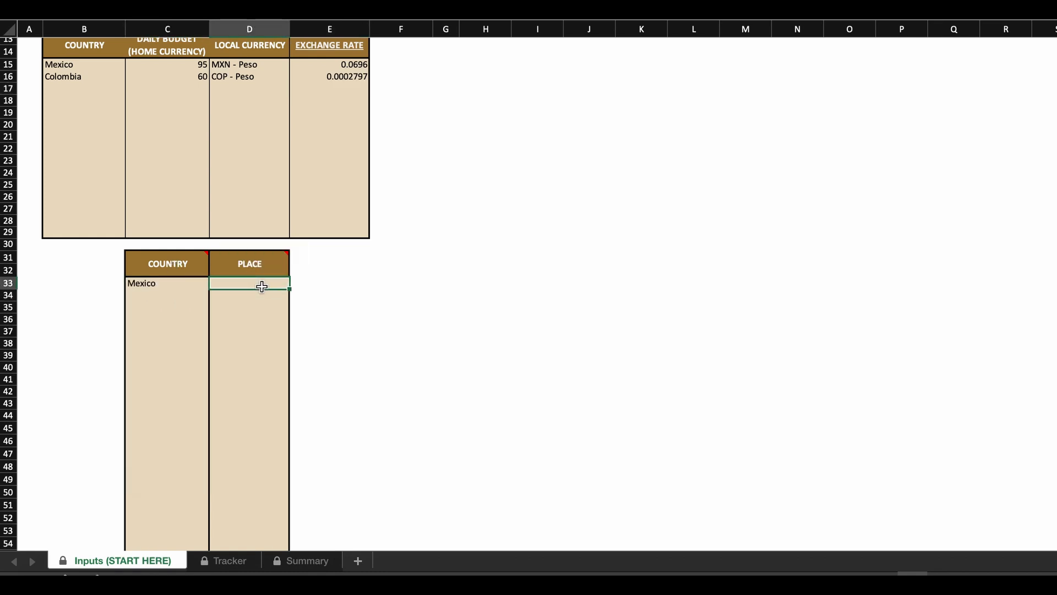
type("Canc")
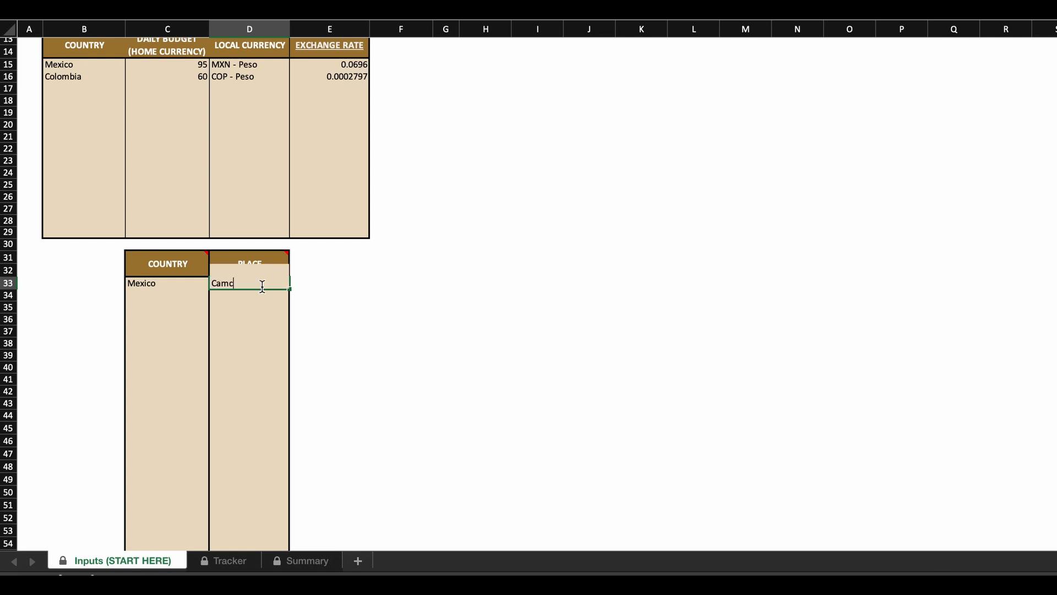
type("un")
key("Return")
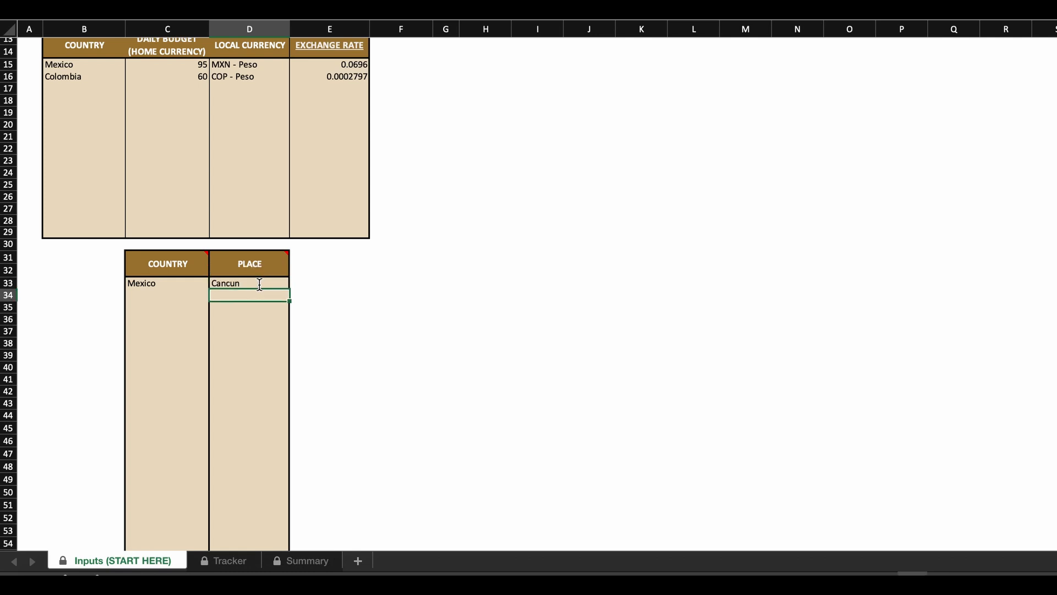
Step: Add Mexico with Mexico City as the second row of the country and place table
left_click(197, 295)
left_click(214, 297)
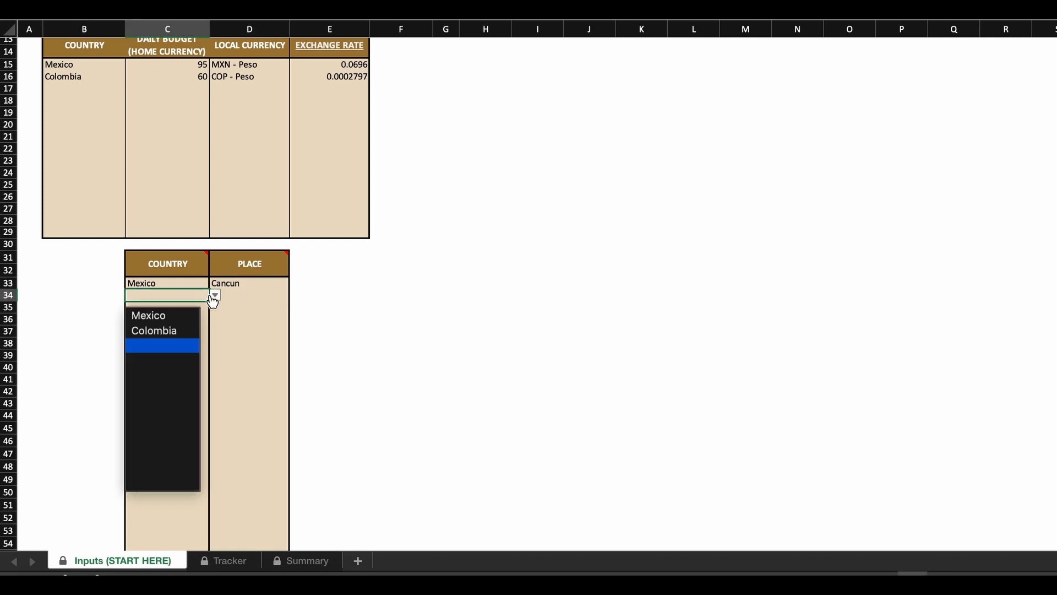
left_click(187, 313)
left_click(237, 296)
type("Me")
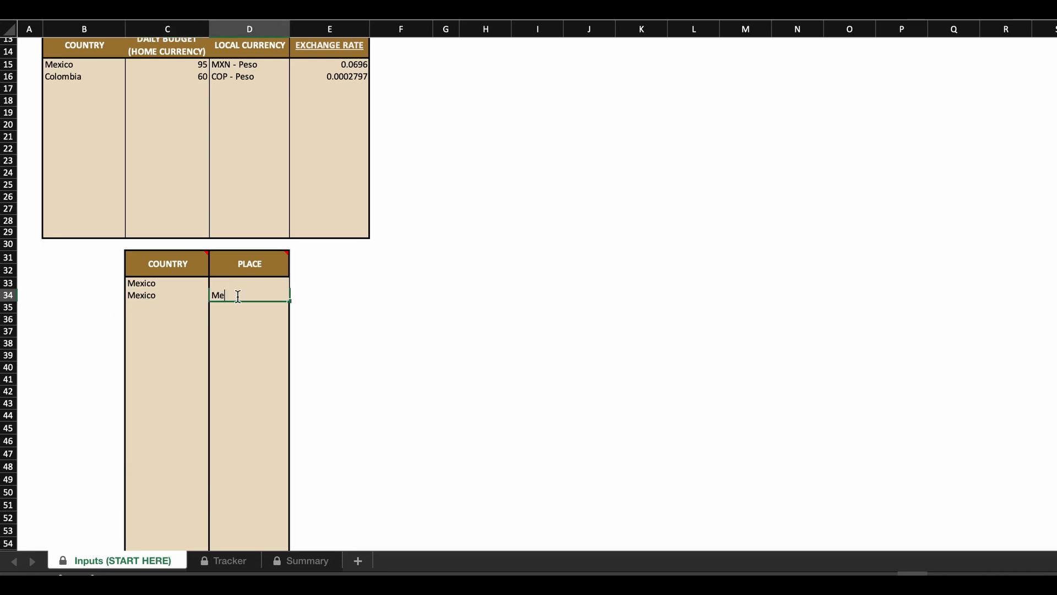
type("xico City")
key("Return")
Step: Add Colombia with Cartagena as the third row of the country and place table
left_click(200, 307)
left_click(214, 308)
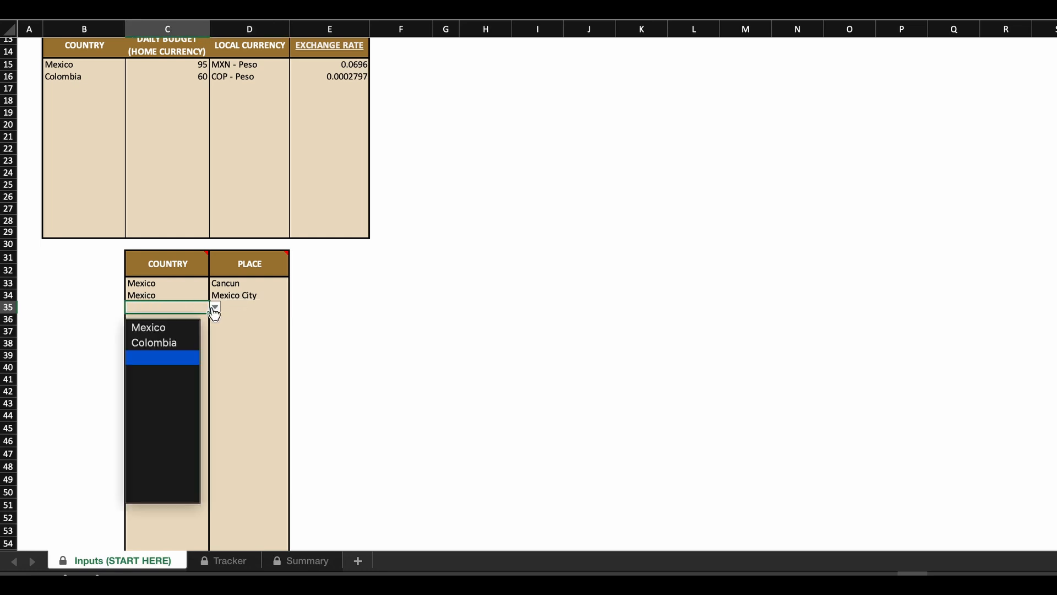
left_click(167, 344)
left_click(246, 306)
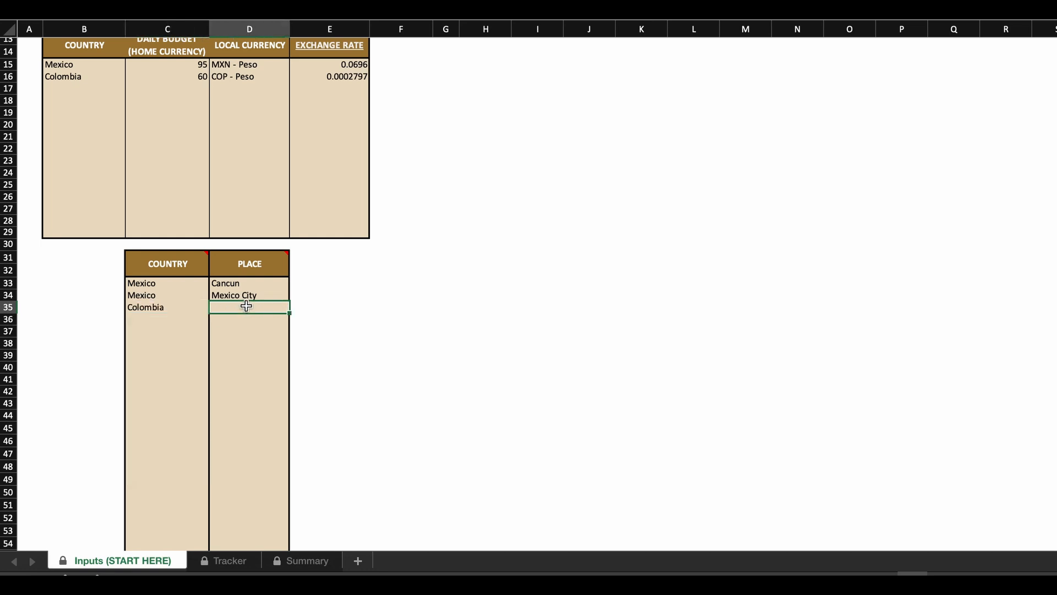
type("Cart")
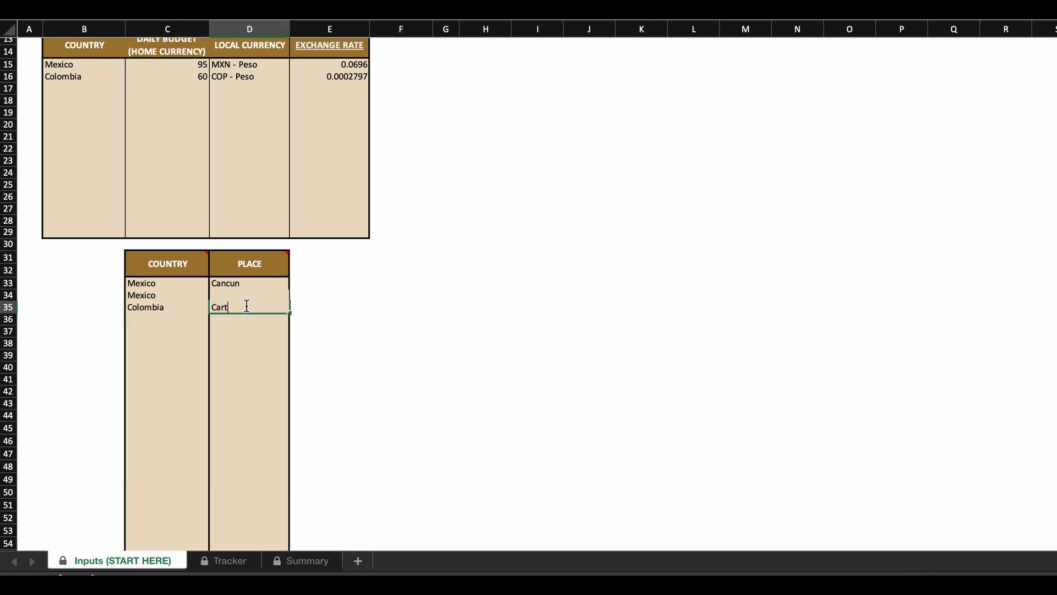
type("agena")
key("Return")
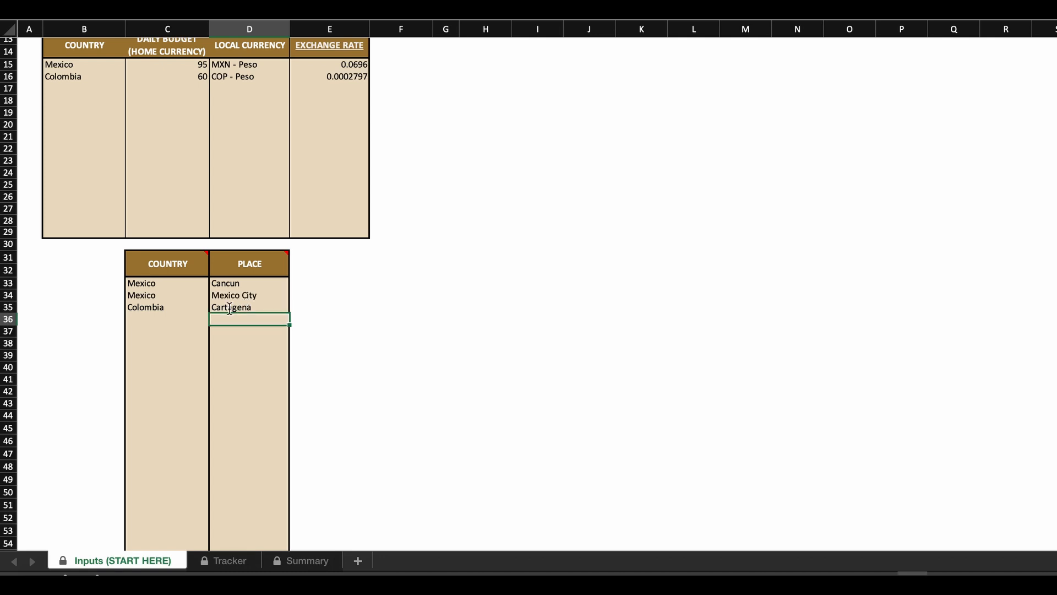
Step: Choose Colombia as the country in the fourth row of the country and place table
left_click(177, 318)
left_click(213, 321)
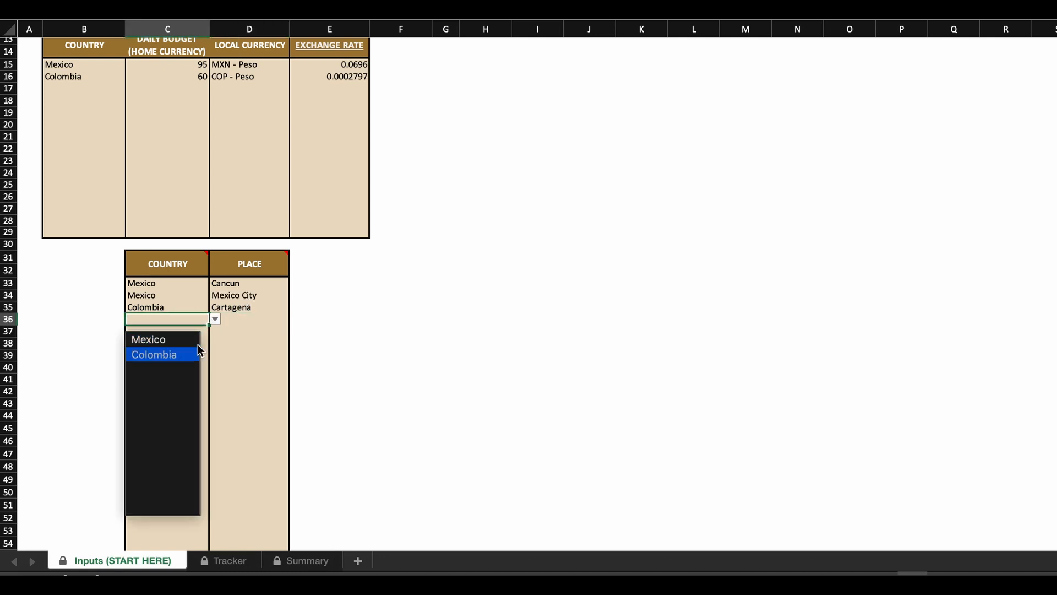
left_click(197, 353)
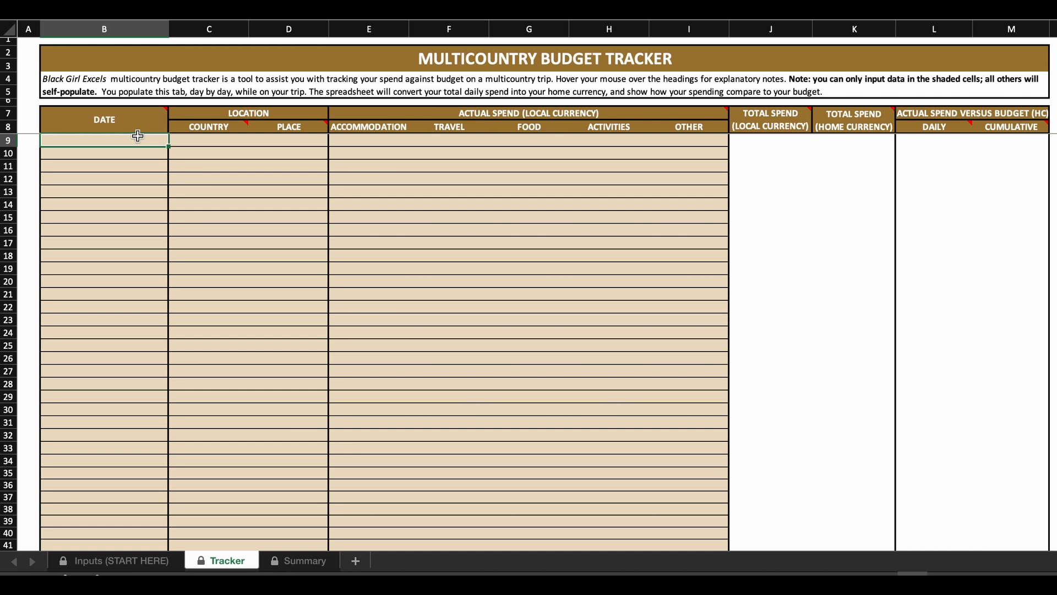
Step: Enter January 9, 2023 as the first date on the Tracker sheet and fill the daily dates down to February 8, 2023
type("January ")
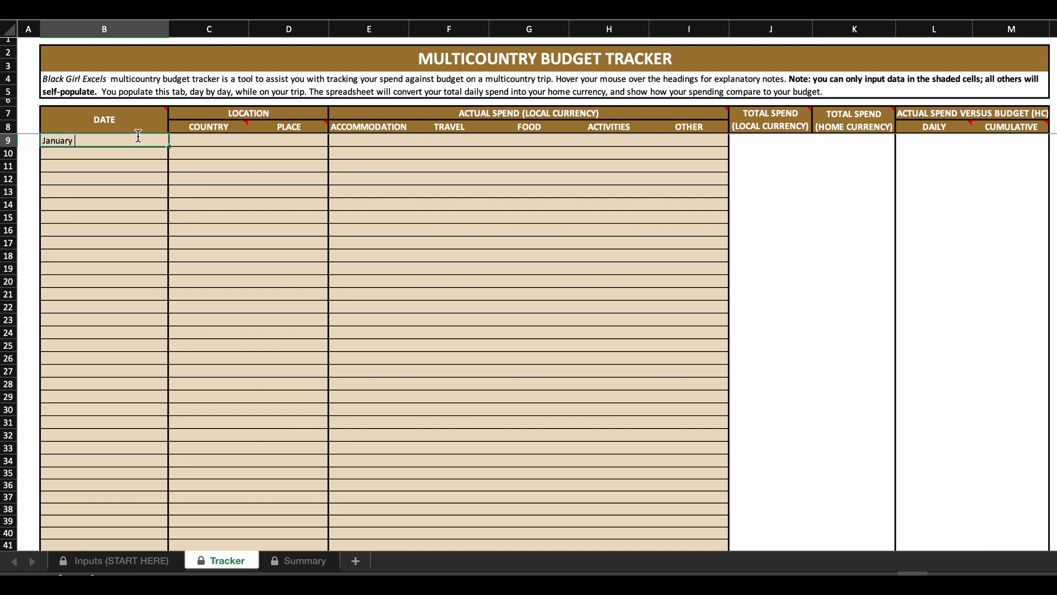
type("9, 2023")
key("Return")
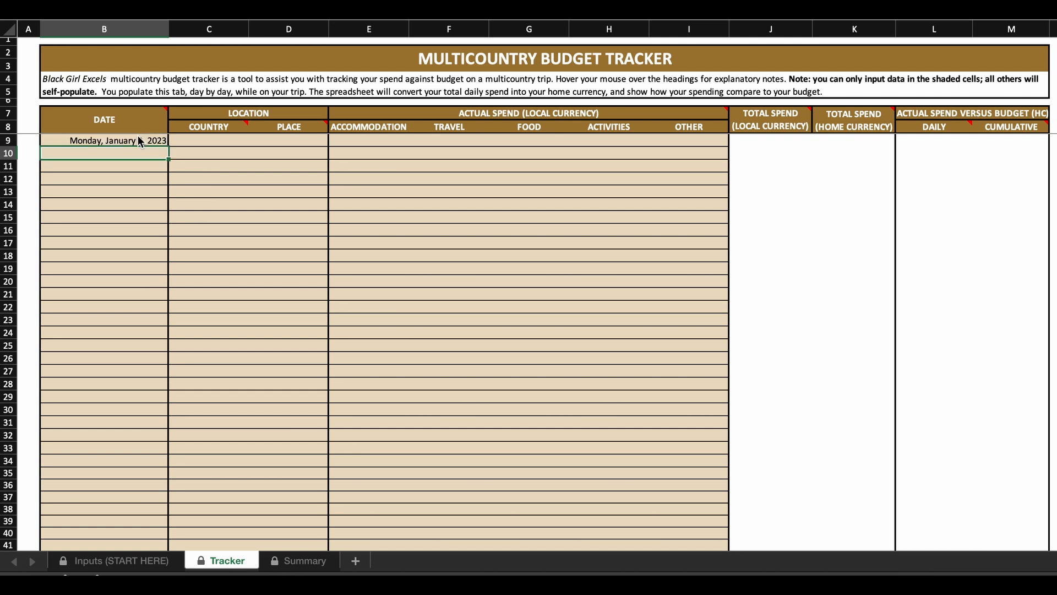
left_click(139, 141)
left_click_drag(169, 145, 162, 523)
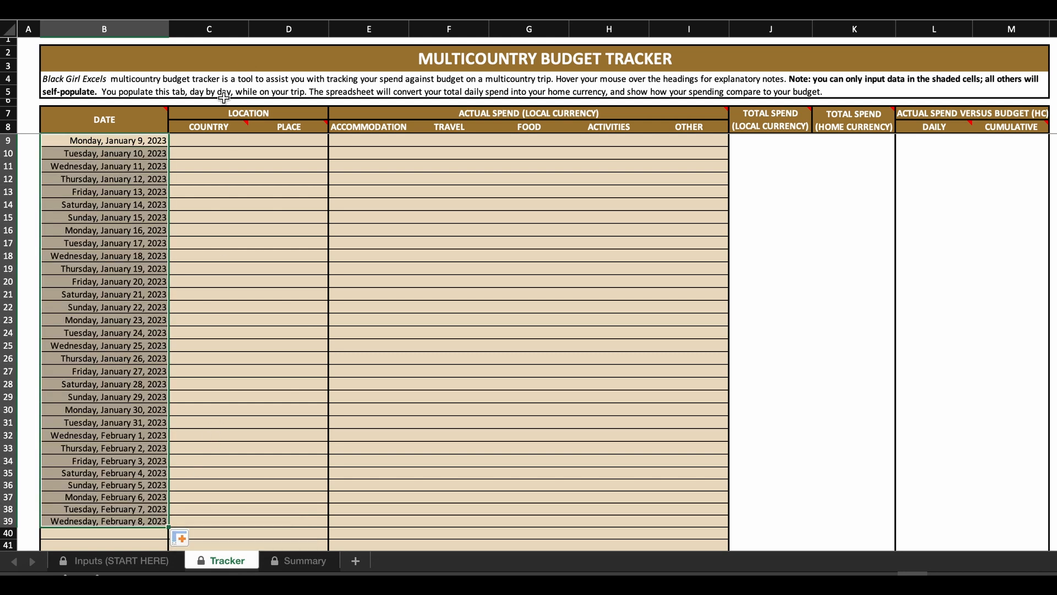
Step: Set the location for Monday, January 9, 2023 to Mexico and Cancun
left_click(205, 140)
left_click(255, 141)
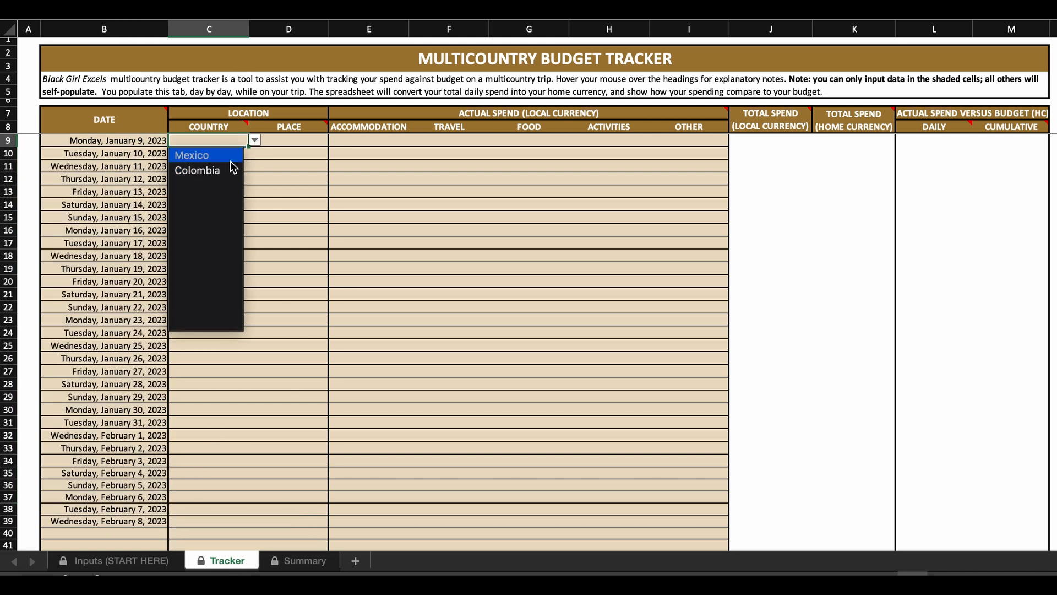
left_click(233, 156)
left_click(318, 142)
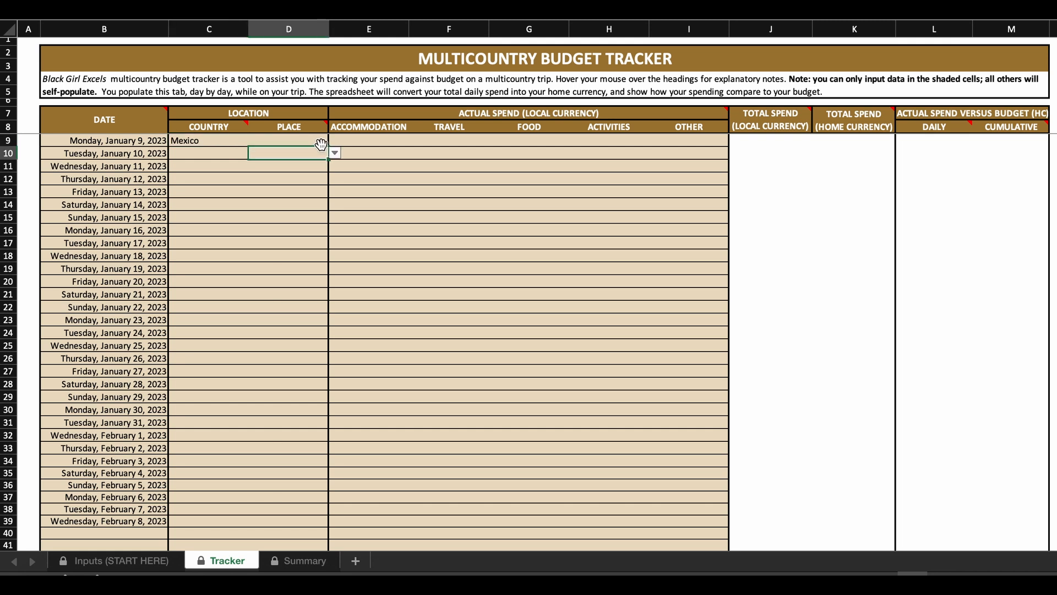
left_click(335, 140)
left_click(327, 155)
Step: Enter the January 9 spend as 747.52 for accommodation and 1126.96 for travel
left_click(389, 141)
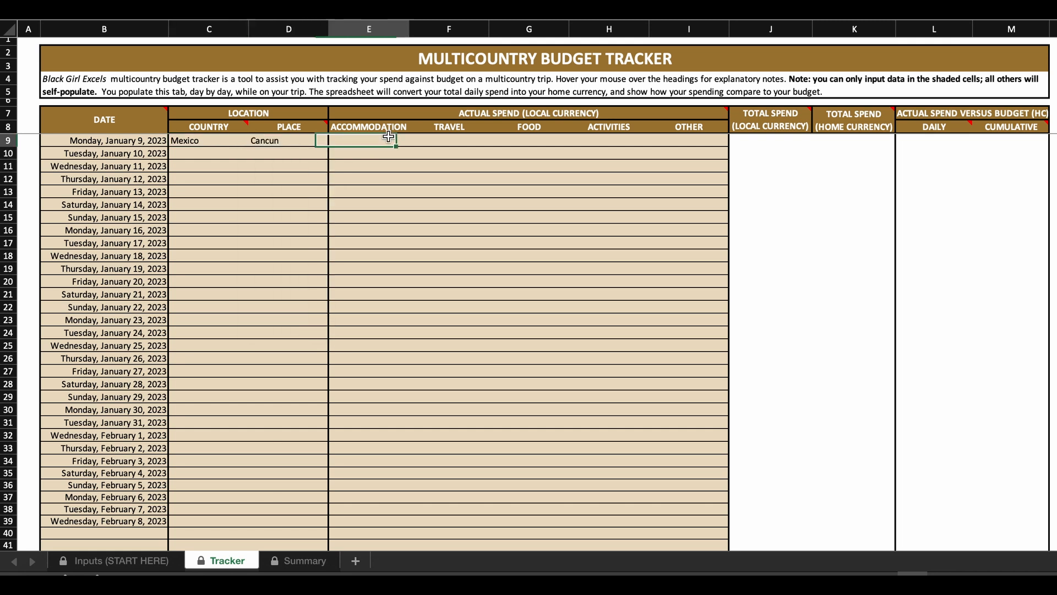
type("747.52")
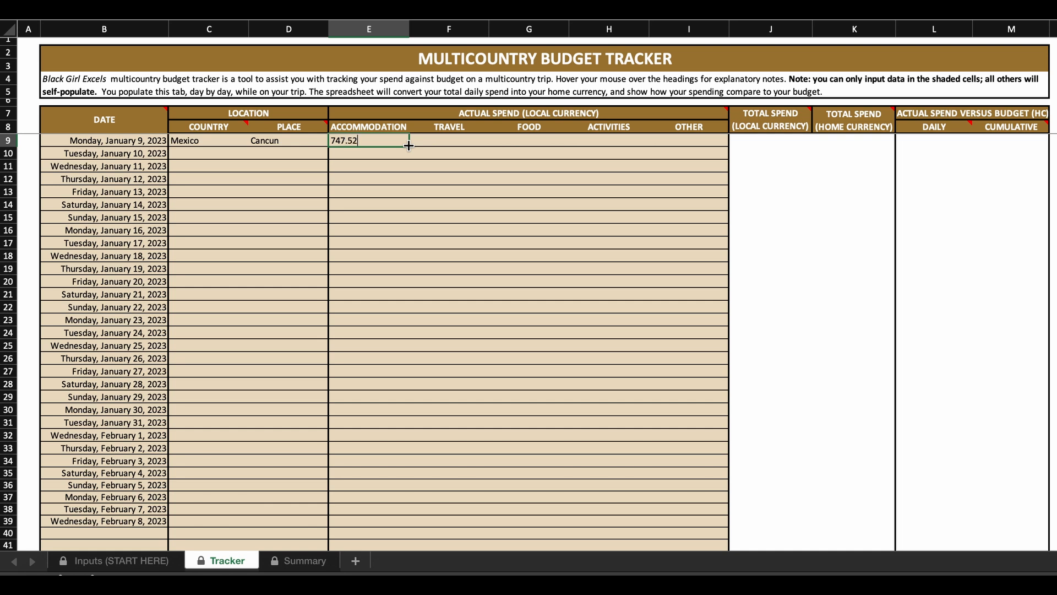
key("Tab")
type("112")
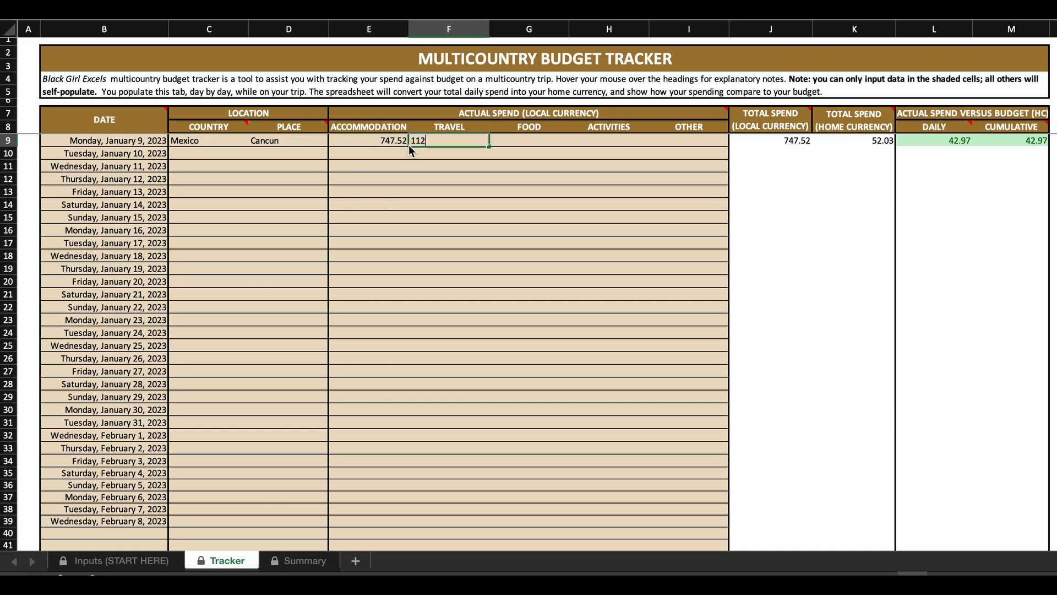
type("6.96")
key("Return")
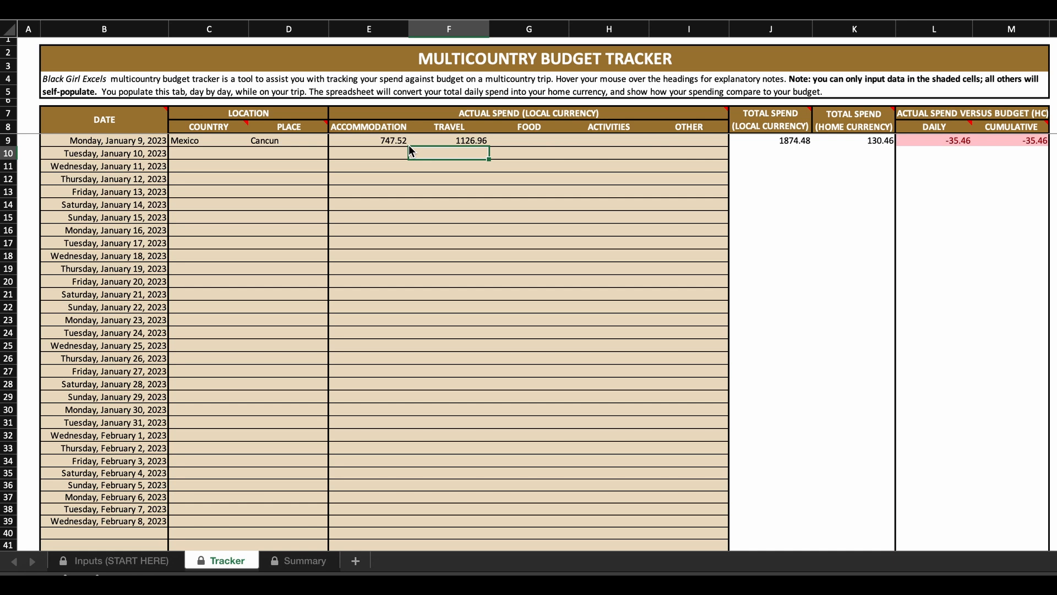
Step: Set the location for Tuesday, January 10, 2023 to Mexico and Cancun
left_click(205, 154)
left_click(254, 153)
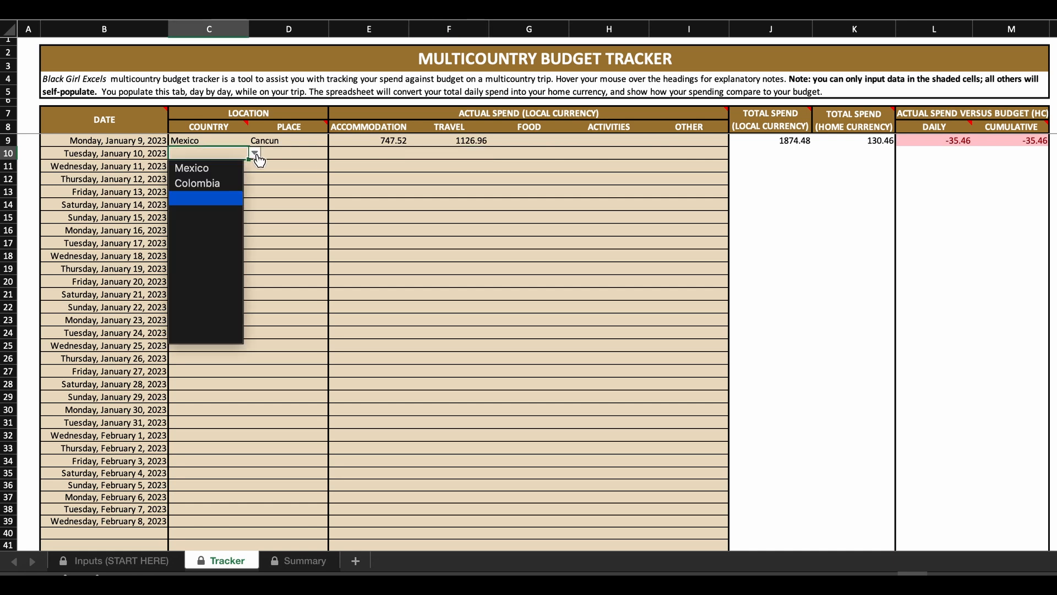
left_click(238, 166)
left_click(301, 154)
left_click(334, 153)
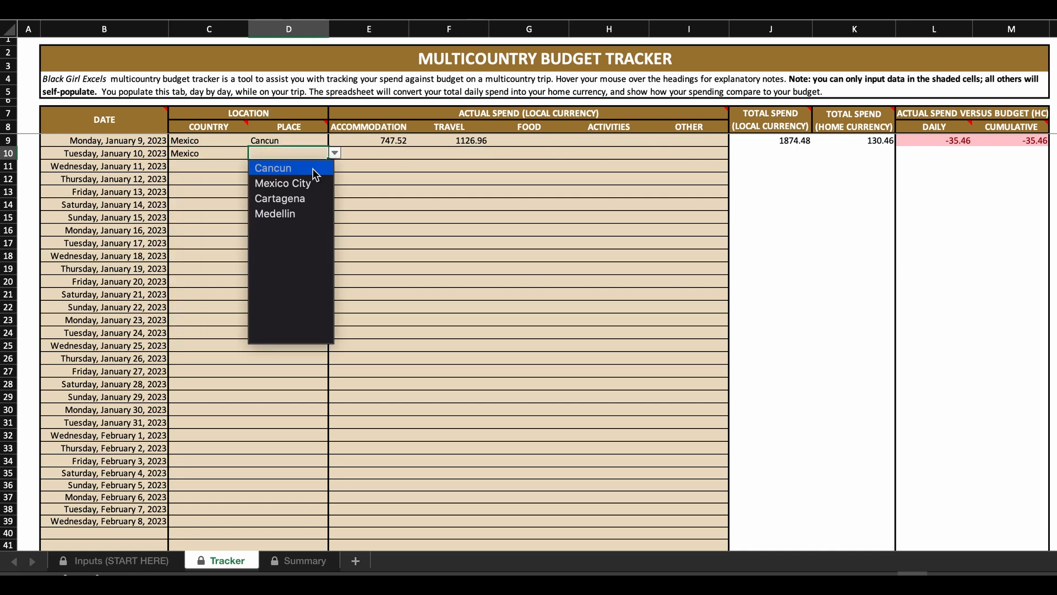
left_click(300, 166)
Step: Enter the January 10 spend as 747.52 for accommodation, 547.01 for travel and 151.80 for food
left_click(401, 152)
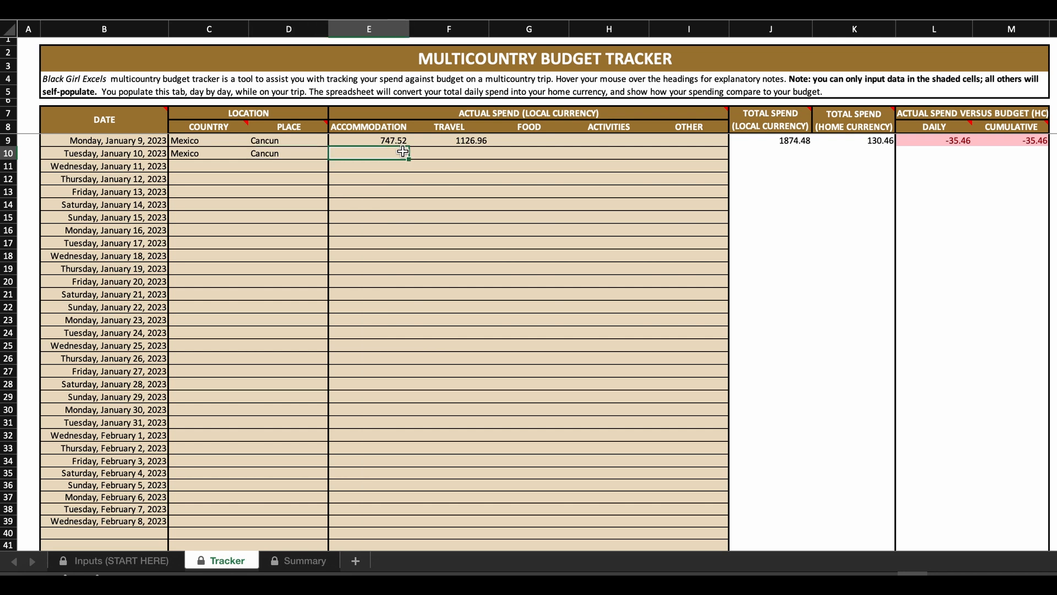
type("747.52")
key("Tab")
type("54")
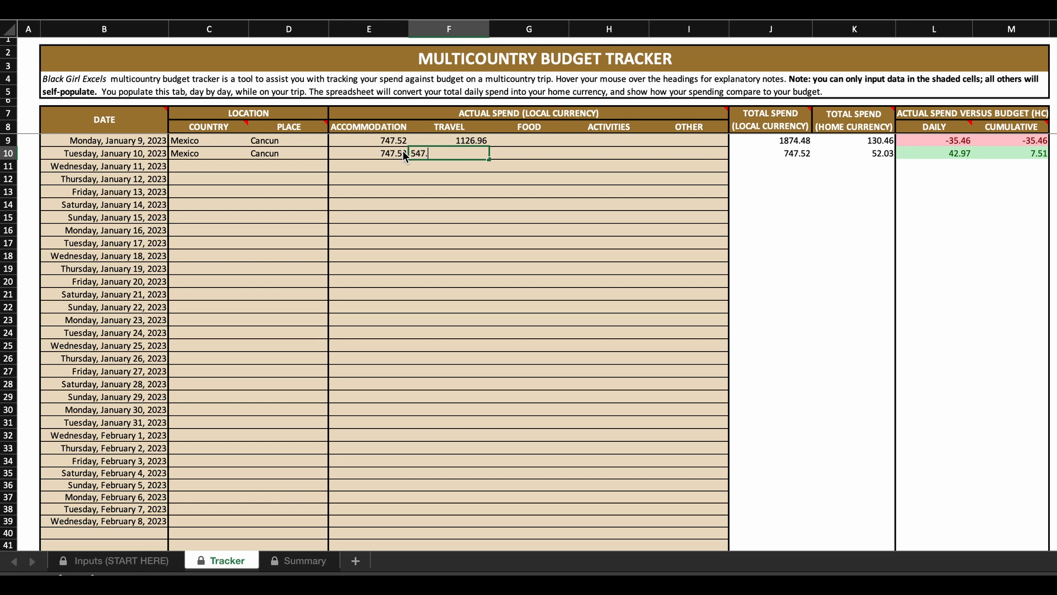
key("Tab")
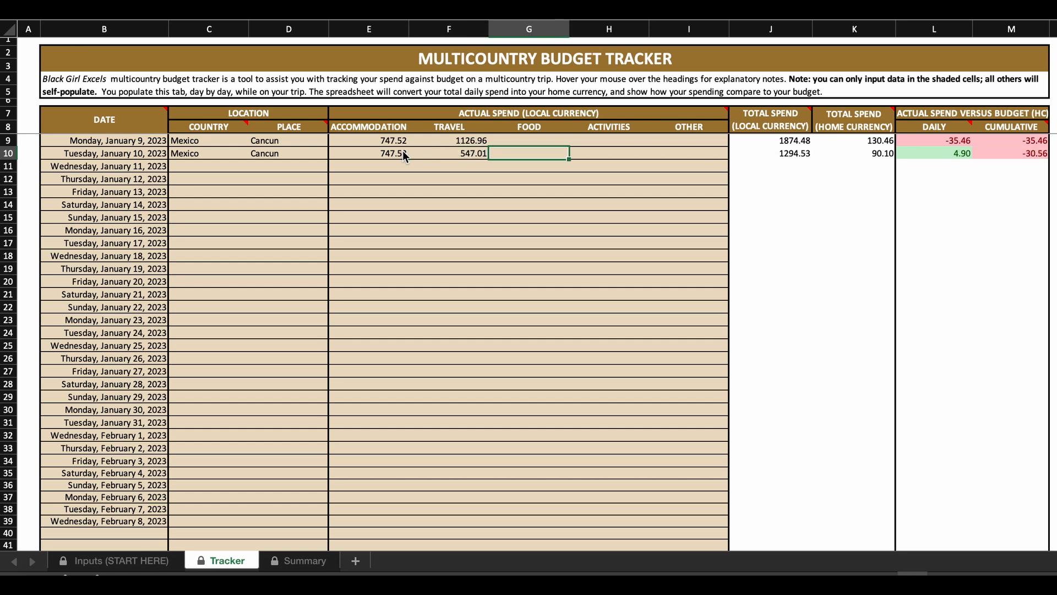
type("151.80")
key("Return")
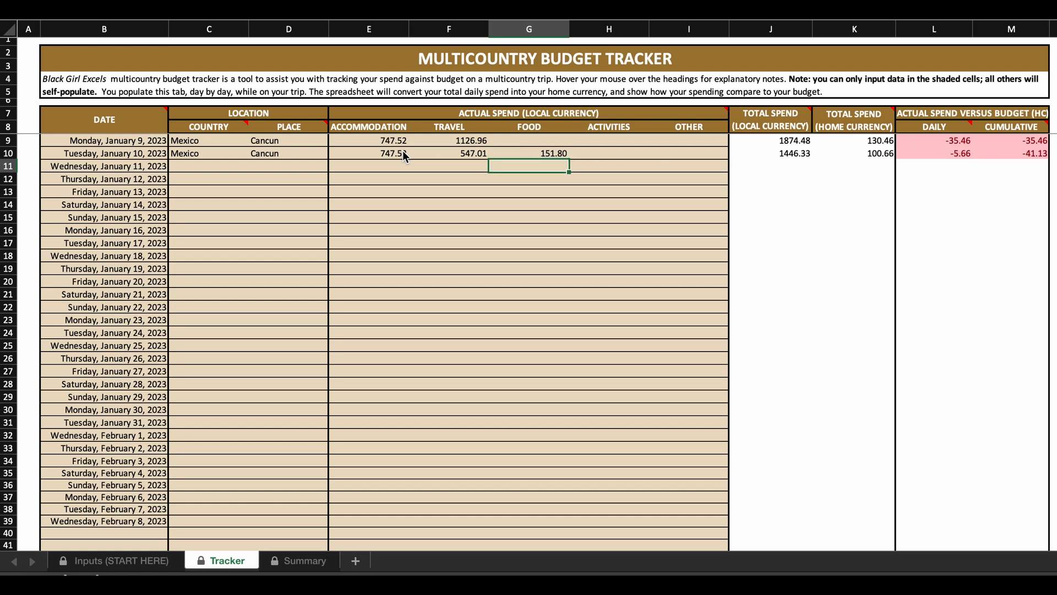
Step: Set the location for Wednesday, January 11, 2023 to Mexico and Cancun
left_click(196, 168)
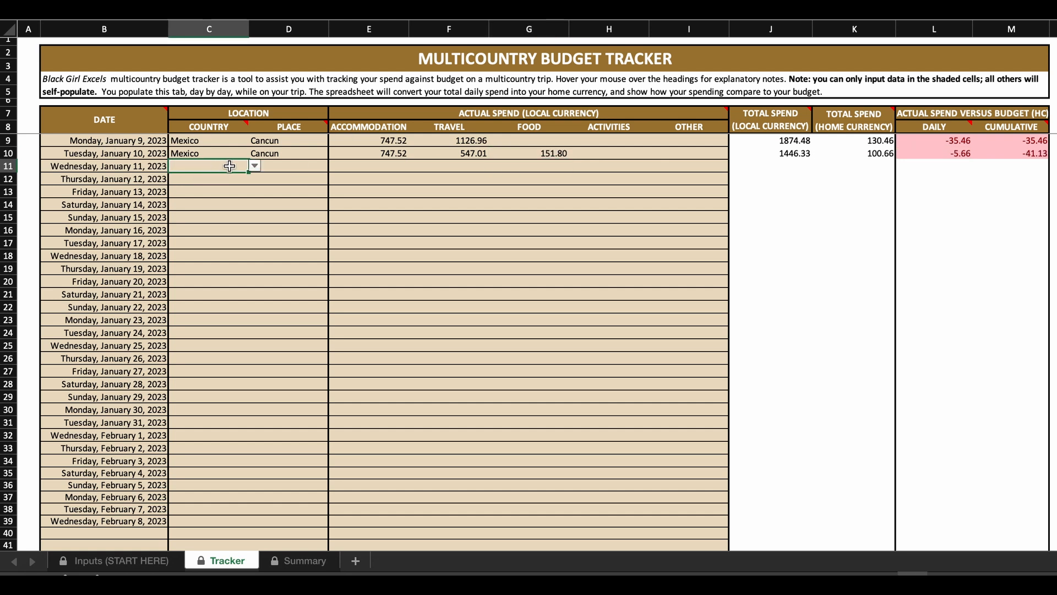
left_click(255, 166)
left_click(235, 182)
left_click(291, 165)
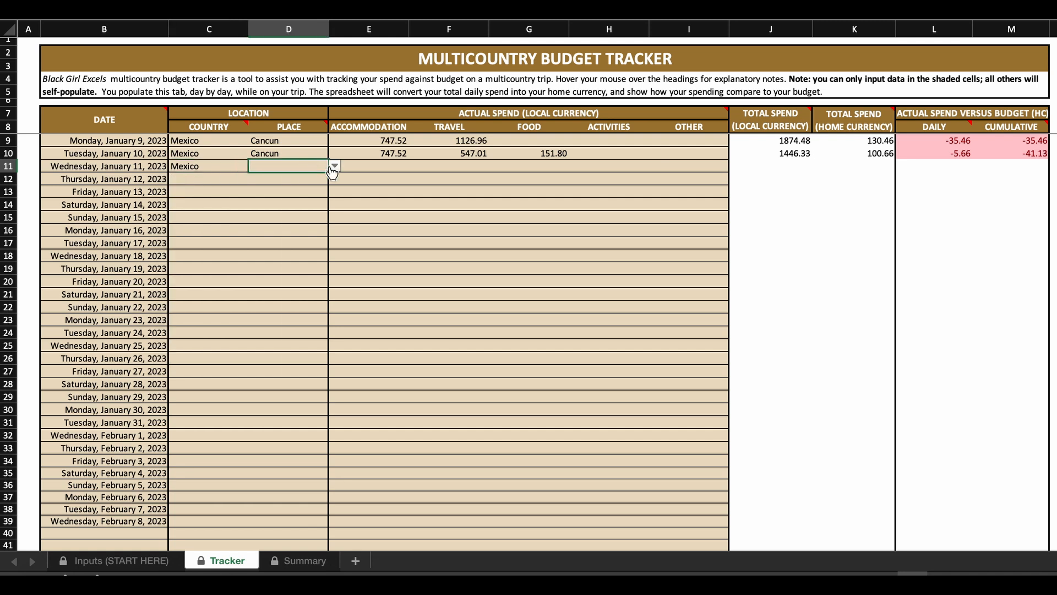
left_click(334, 166)
left_click(292, 178)
Step: Set the location for Thursday, January 12, 2023 to Mexico and Cancun
left_click(205, 183)
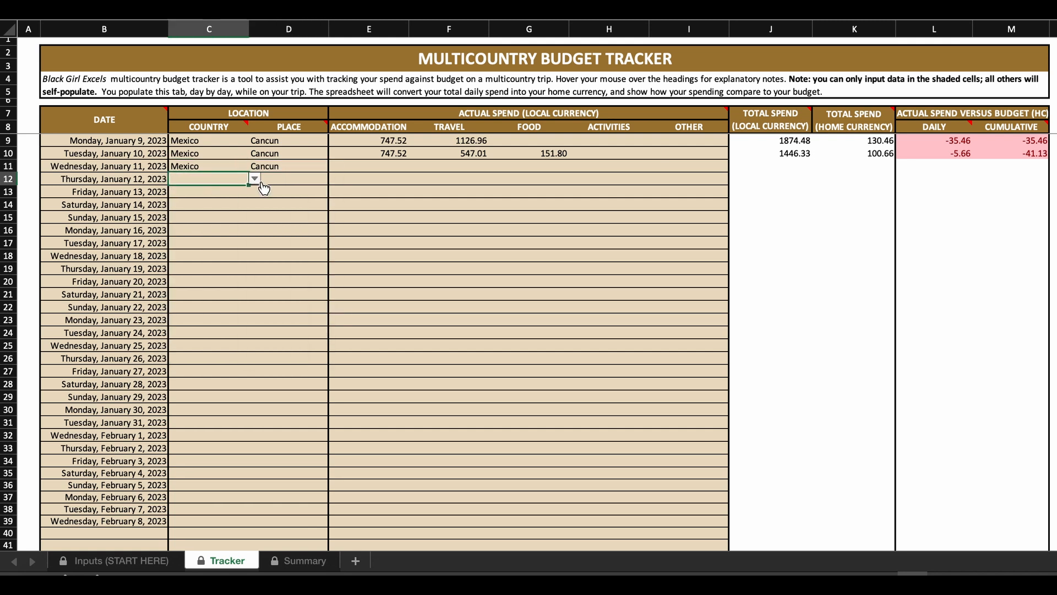
left_click(255, 179)
left_click(235, 194)
left_click(294, 179)
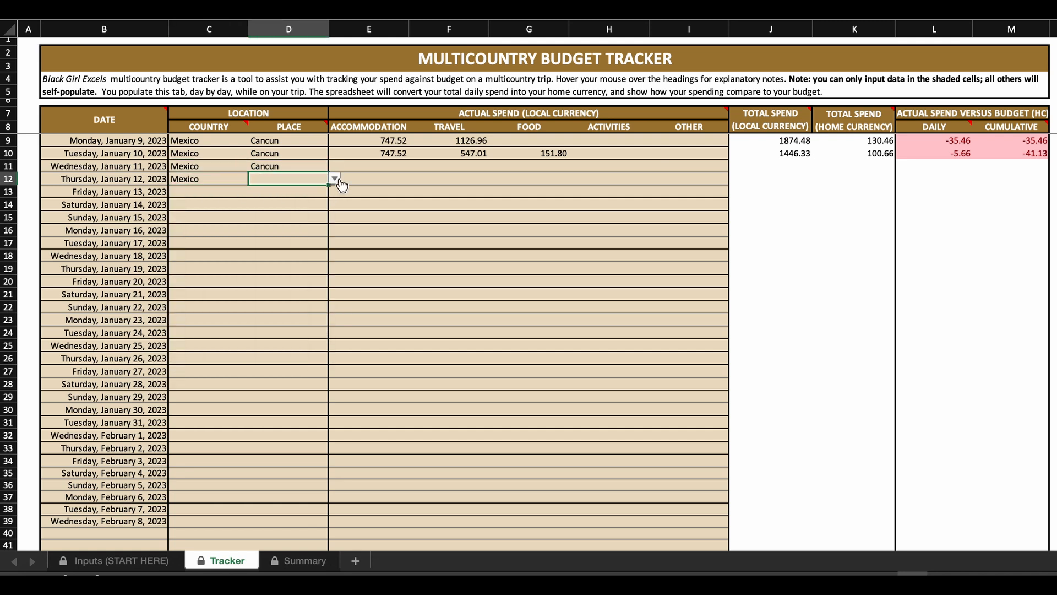
left_click(335, 179)
left_click(304, 197)
Step: Set the location for Friday, January 13, 2023 to Mexico and Cancun
left_click(198, 191)
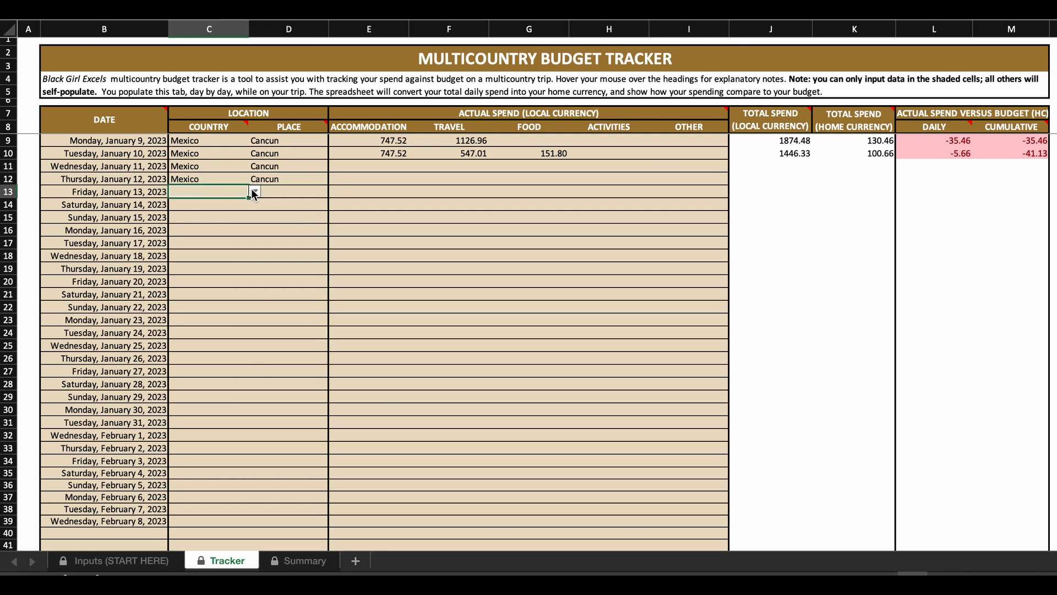
left_click(254, 192)
left_click(220, 205)
left_click(316, 191)
left_click(334, 191)
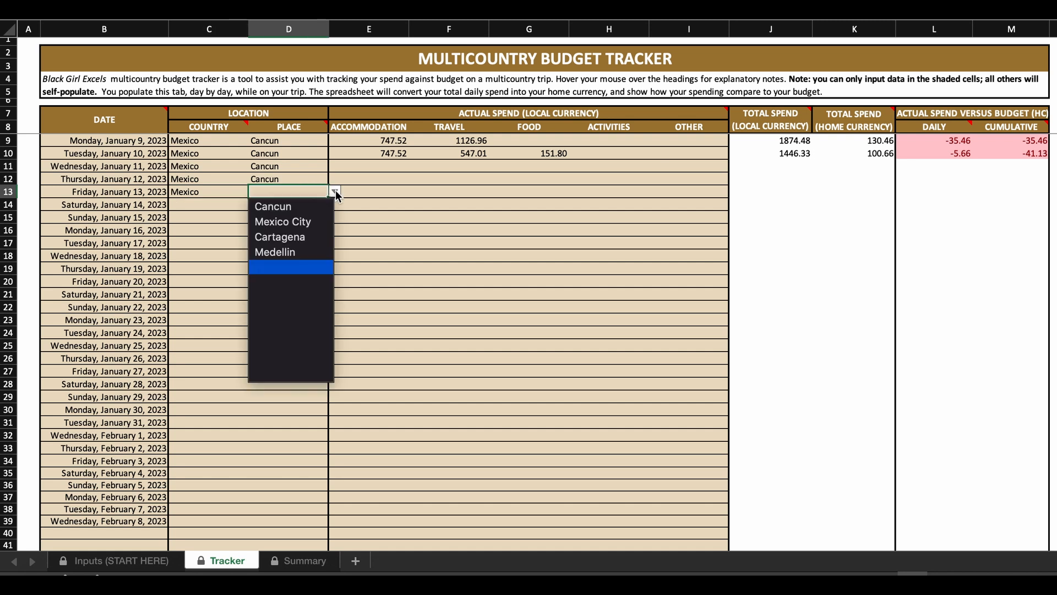
left_click(305, 208)
Step: Set the location for Saturday, January 14, 2023 to Mexico and Cancun
left_click(193, 206)
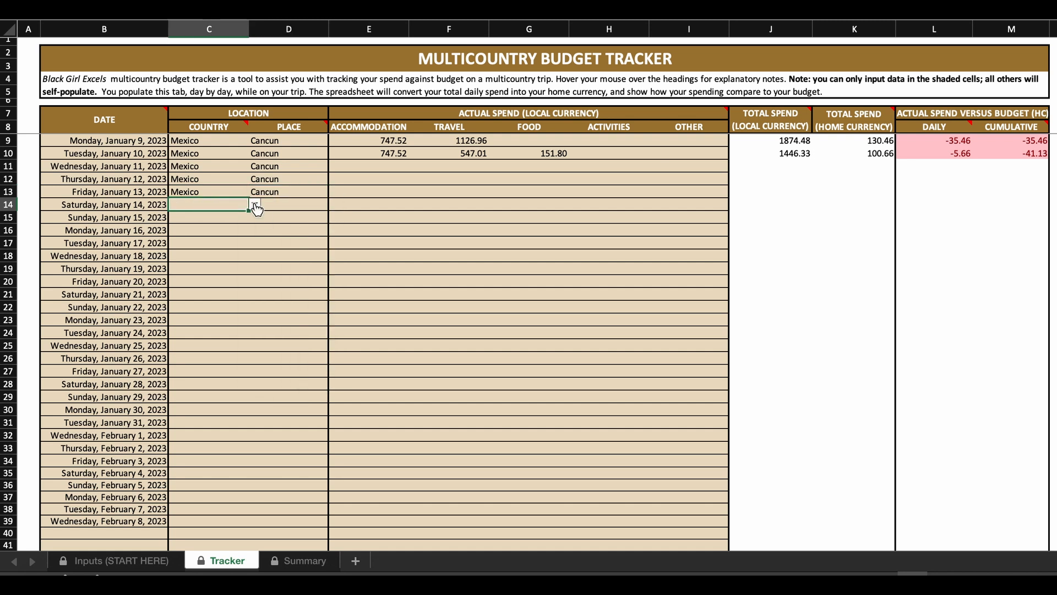
left_click(253, 204)
left_click(228, 218)
left_click(295, 205)
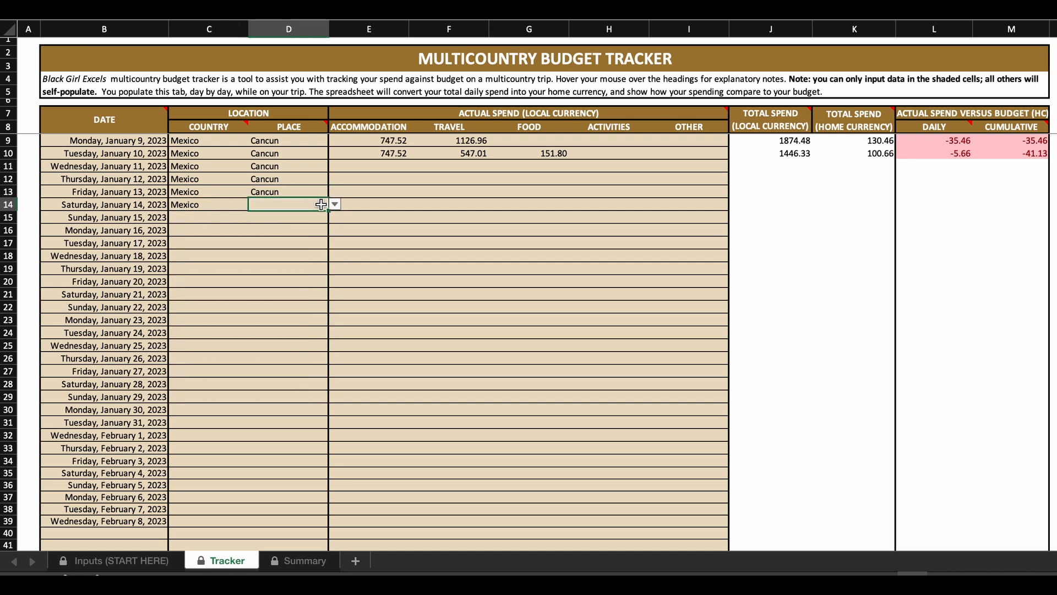
left_click(334, 204)
left_click(280, 220)
Step: Set the location for Sunday, January 15, 2023 to Mexico and Cancun
left_click(194, 220)
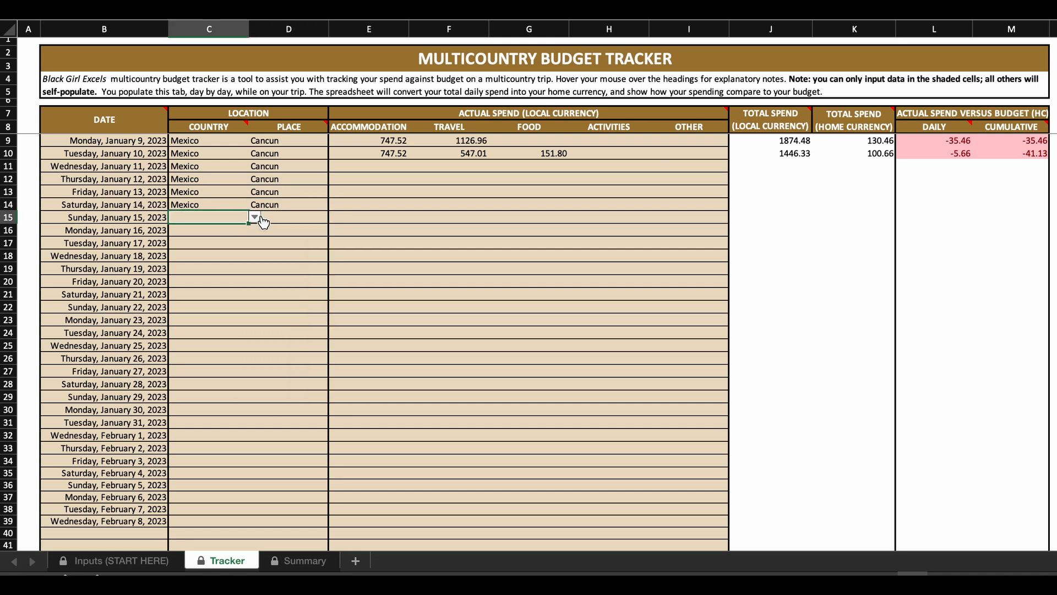
left_click(254, 217)
left_click(240, 230)
left_click(296, 218)
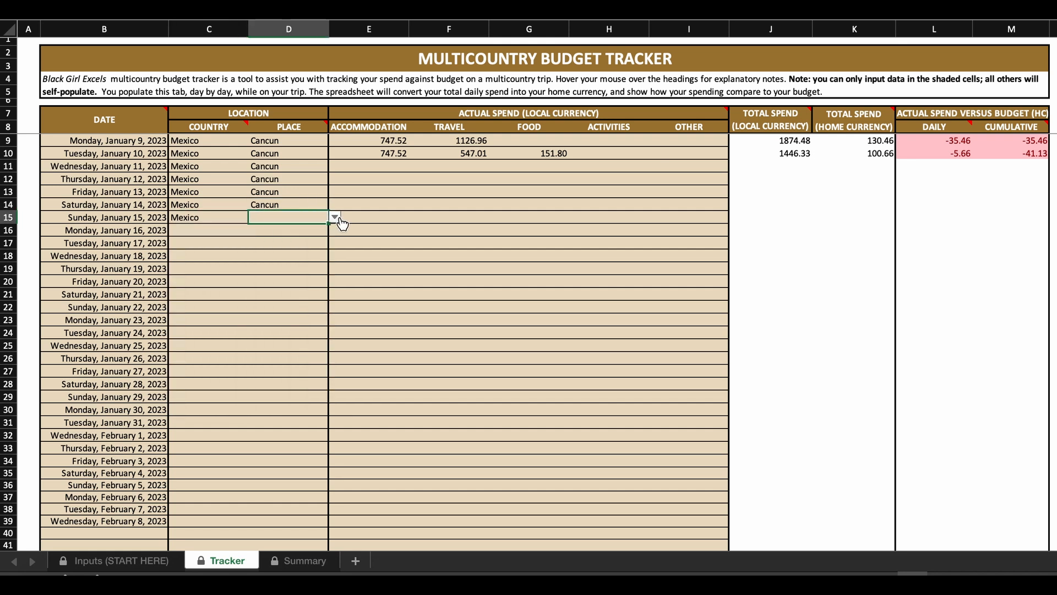
left_click(334, 217)
left_click(307, 231)
Step: Set the location for Monday, January 16, 2023 to Mexico and Cancun
left_click(202, 234)
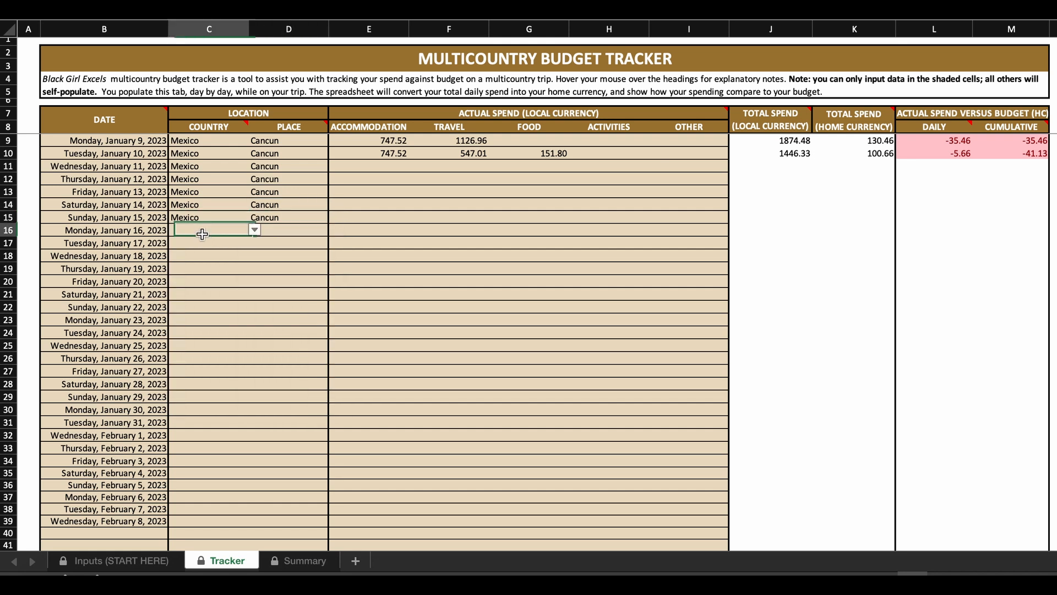
left_click(255, 231)
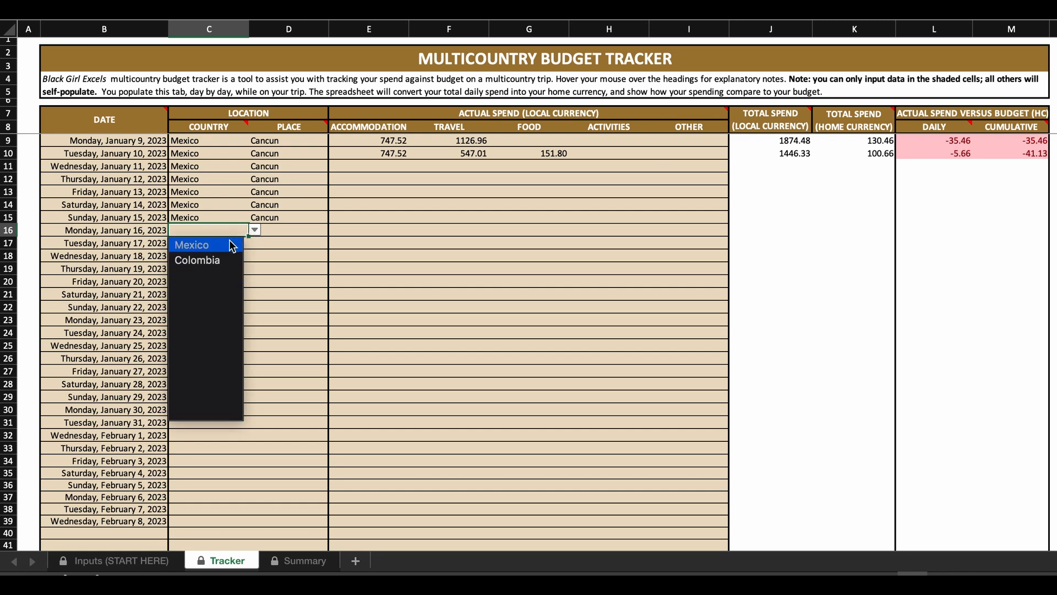
left_click(289, 225)
left_click(335, 230)
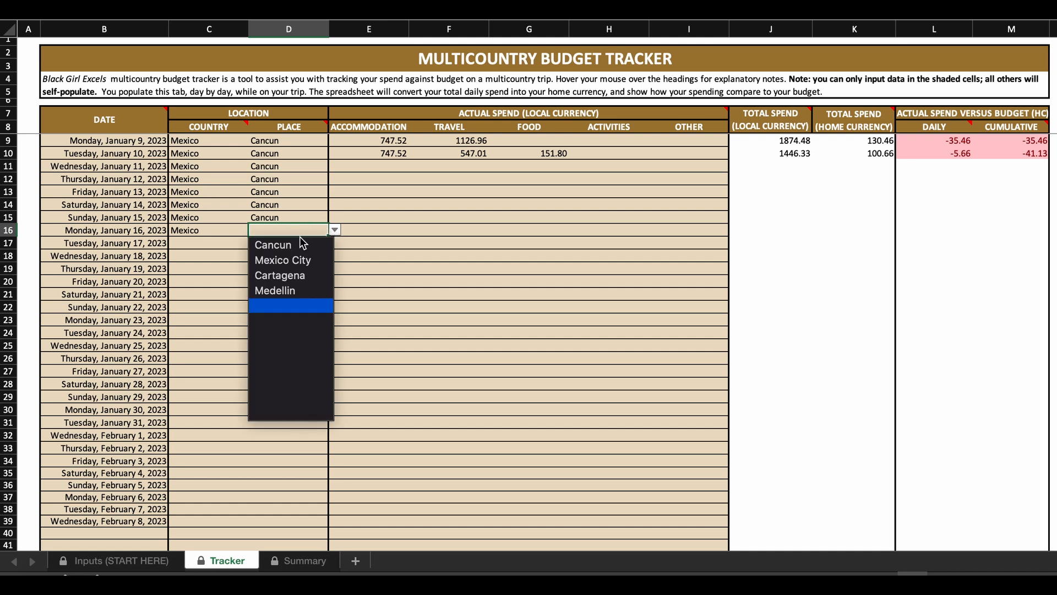
left_click(264, 243)
Step: Enter 747.52 as the accommodation spend for each day from January 11 to January 15, 2023
left_click(381, 164)
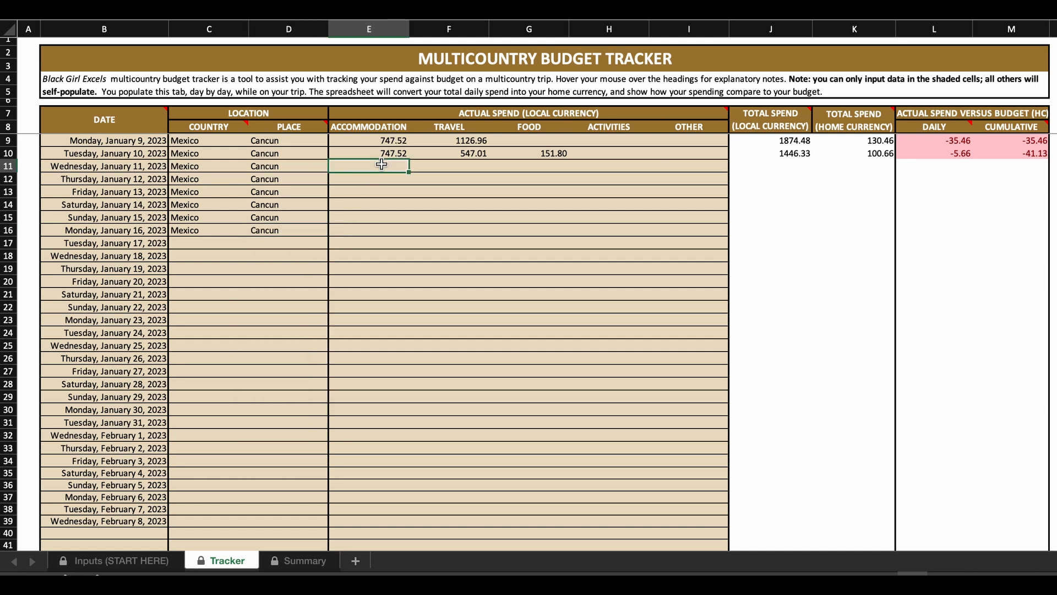
type("747")
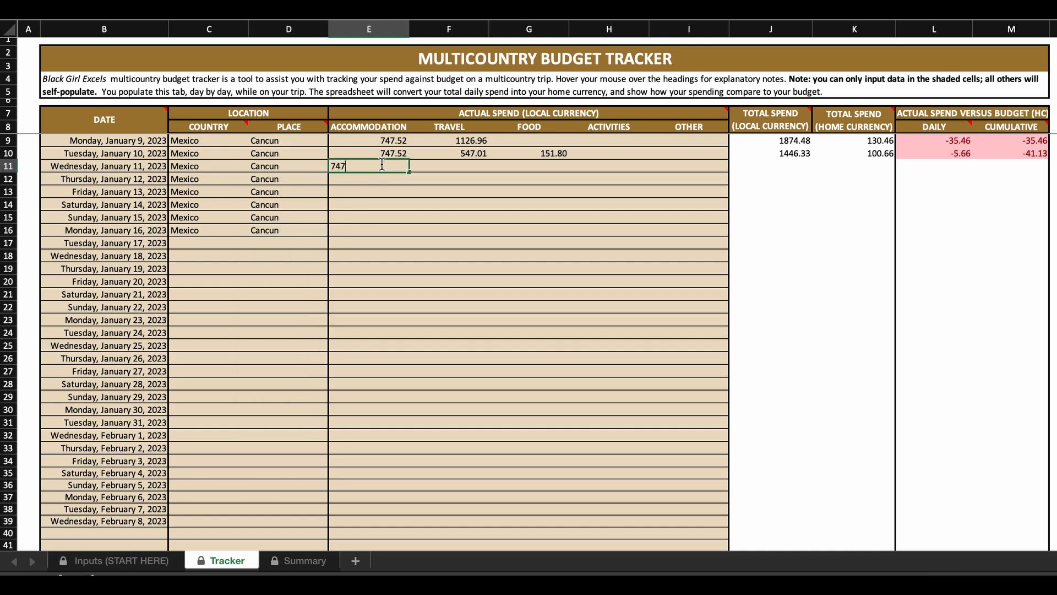
type(".52")
key("Return")
type("7")
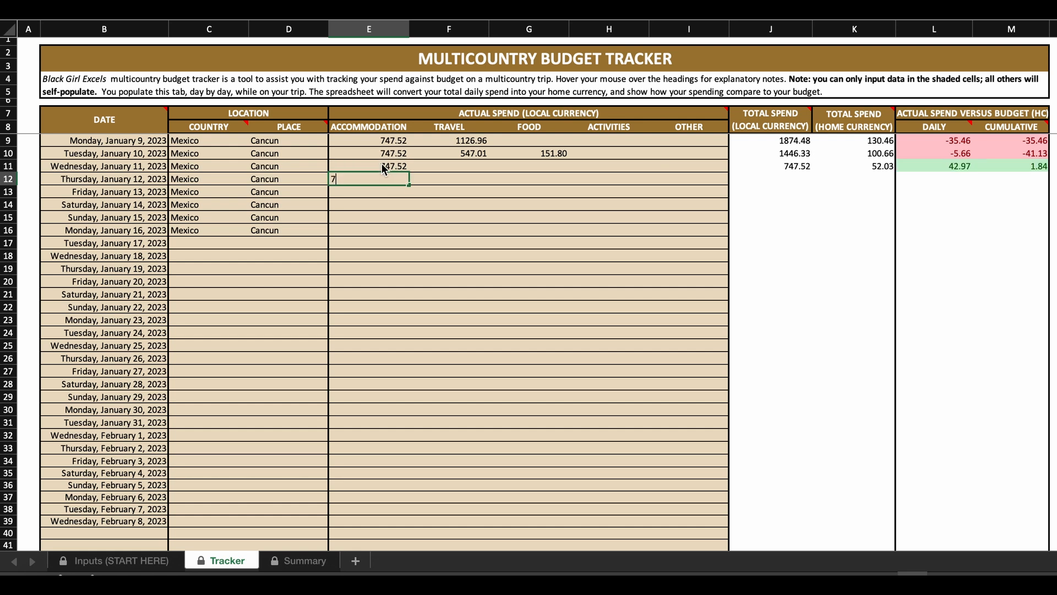
type("47.52")
key("Return")
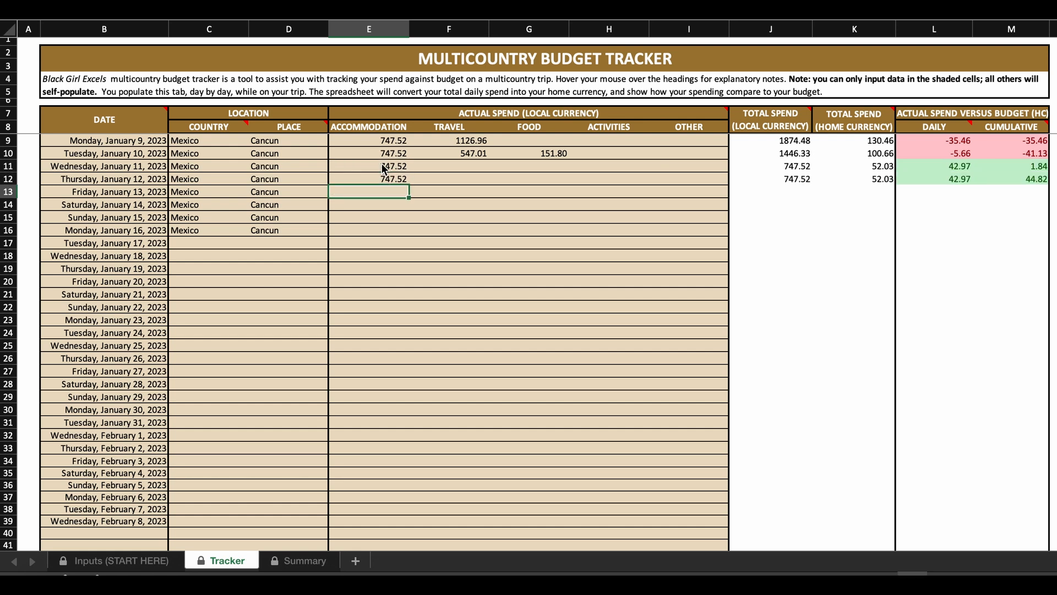
type("747.52")
key("Return")
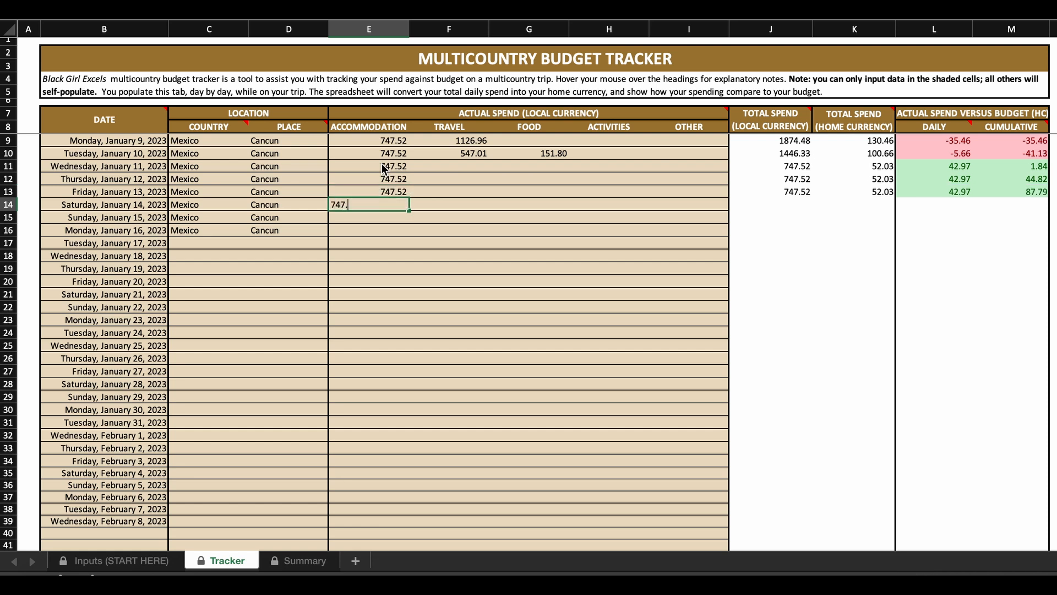
type("747.52")
key("Return")
type("747.")
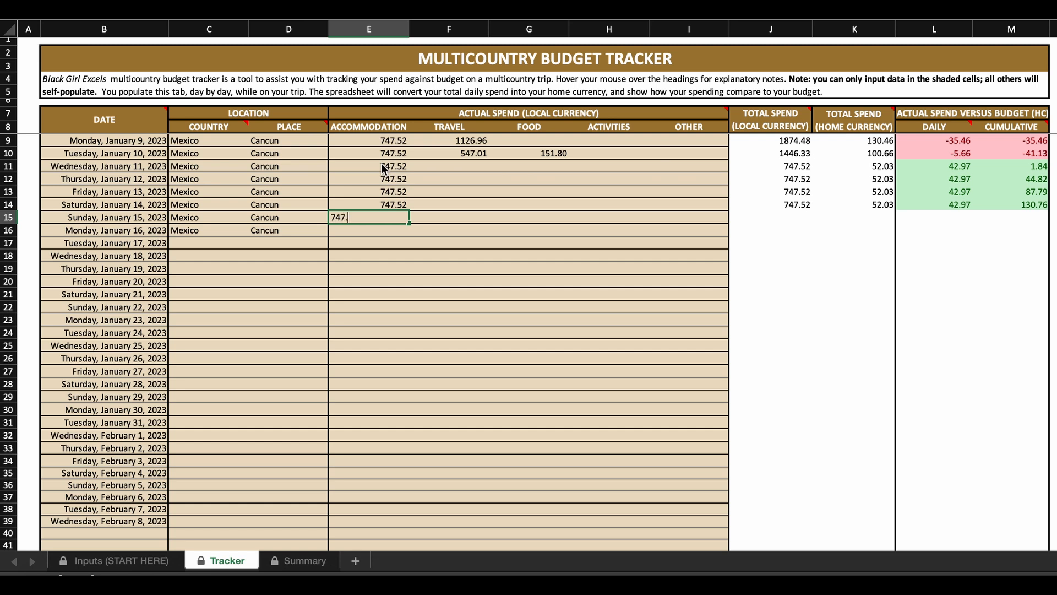
key("Tab")
Step: Enter 1408.70 as the activities spend for Wednesday, January 11, 2023
key("Up")
key("Up")
key("Up")
key("Up")
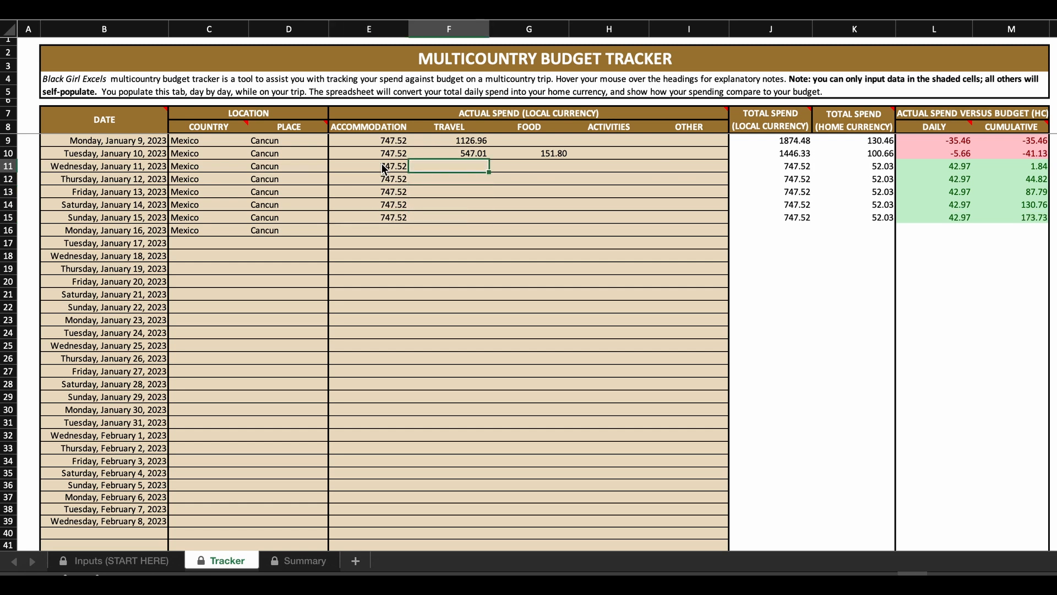
key("Right")
key("Right")
type("140")
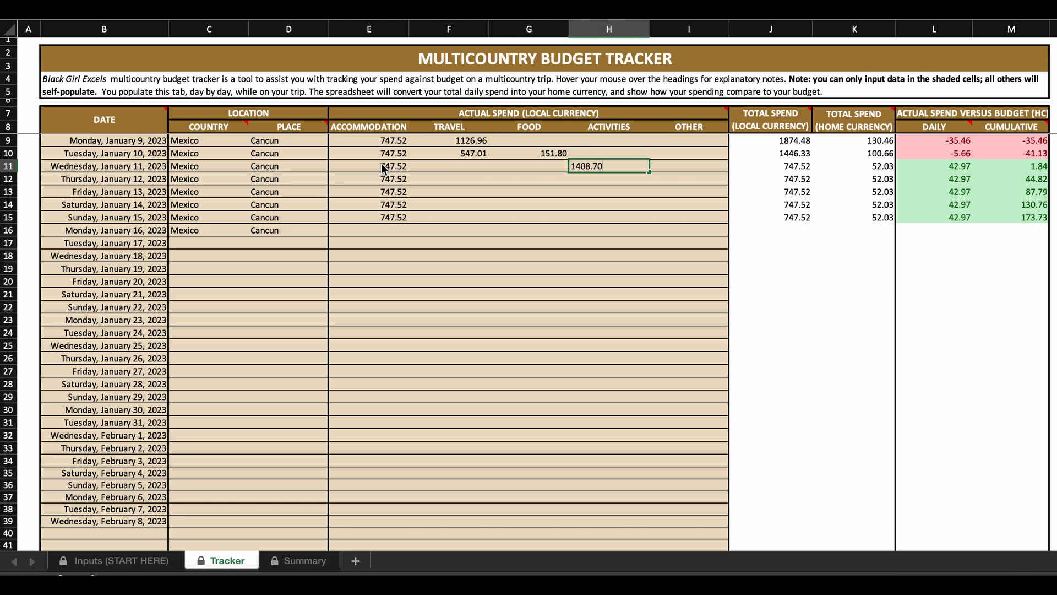
key("Return")
Step: Enter 82.44 as the food spend for Thursday, January 12, 2023
key("Left")
type("82.44")
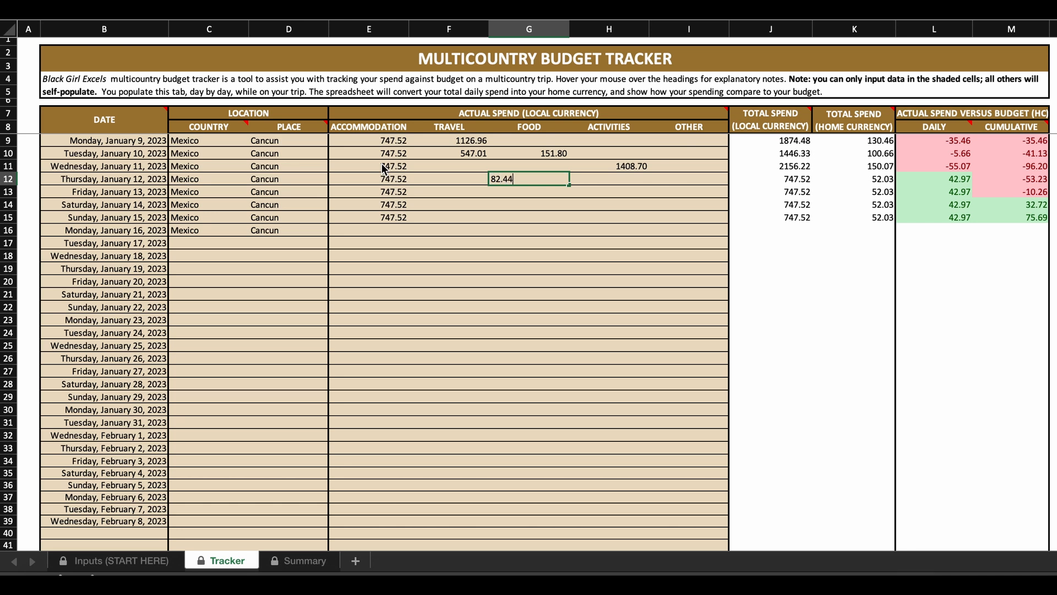
key("Return")
key("Tab")
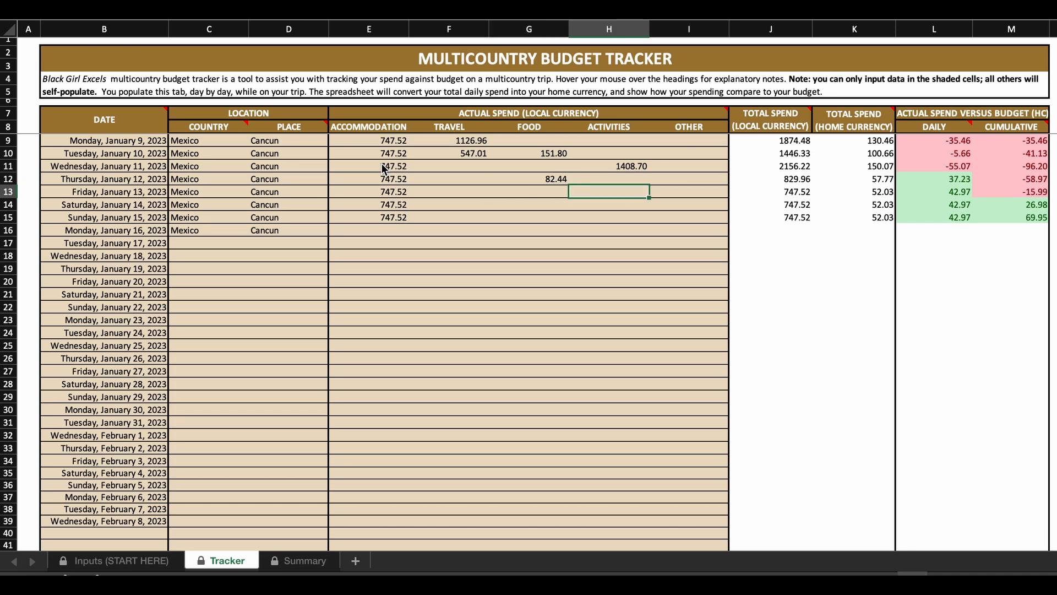
Step: Enter 1408.70 as the activities spend for Friday, January 13, 2023
type("1408.70")
key("Return")
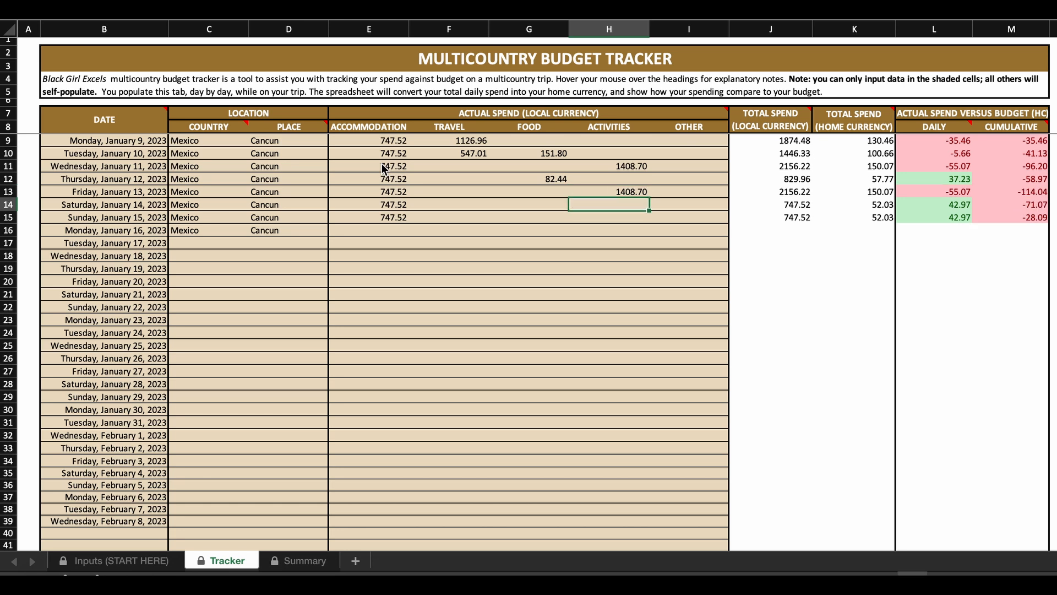
Step: Record the spend for Saturday, January 14, 2023 as 30 for travel, 185 for food and 60 for other
key("Left")
key("Left")
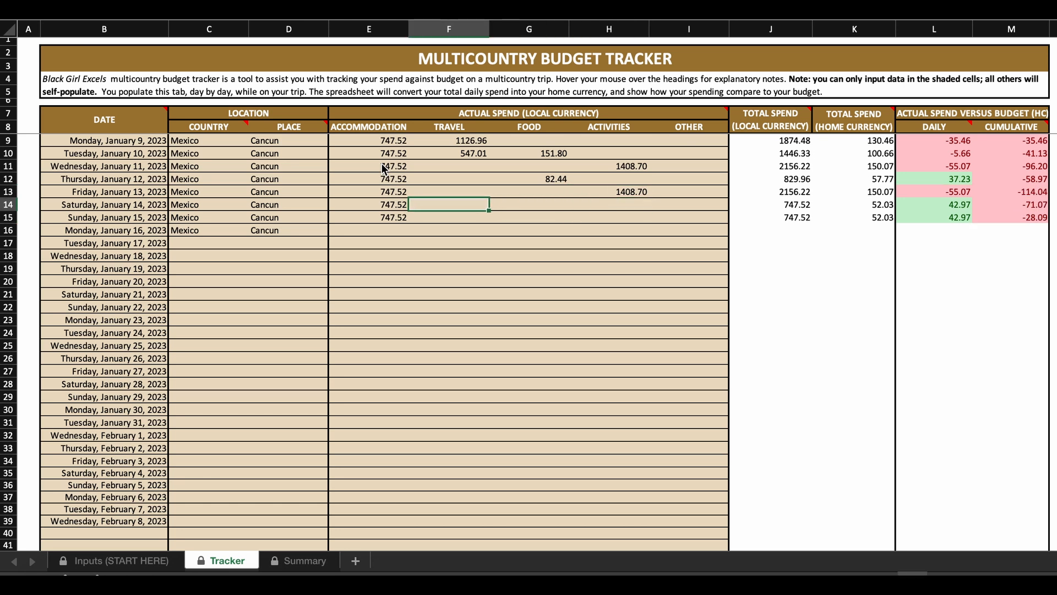
type("30")
key("Tab")
type("185")
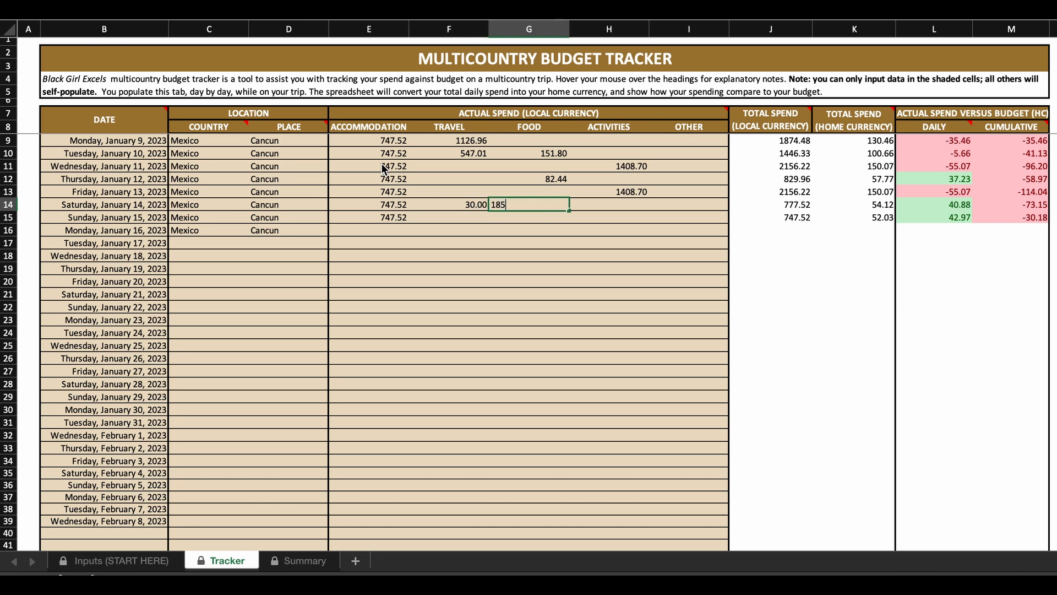
key("Tab")
key("Tab")
key("Tab")
key("Left")
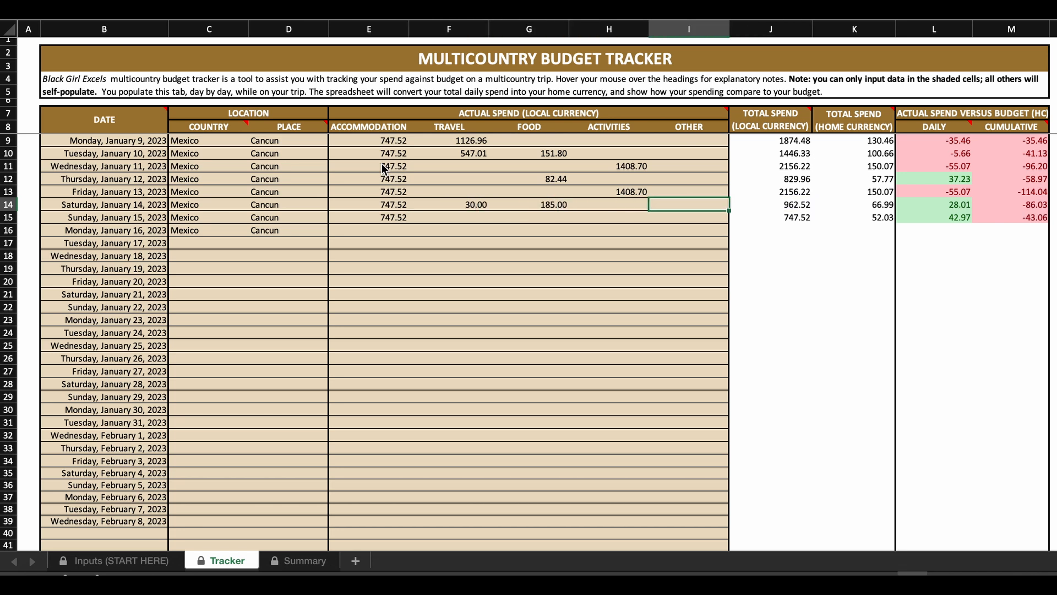
type("60")
key("Return")
Step: Record the spend for Sunday, January 15, 2023 as 27 for travel, 170 for food and 84 for other
key("Left")
key("Left")
key("Left")
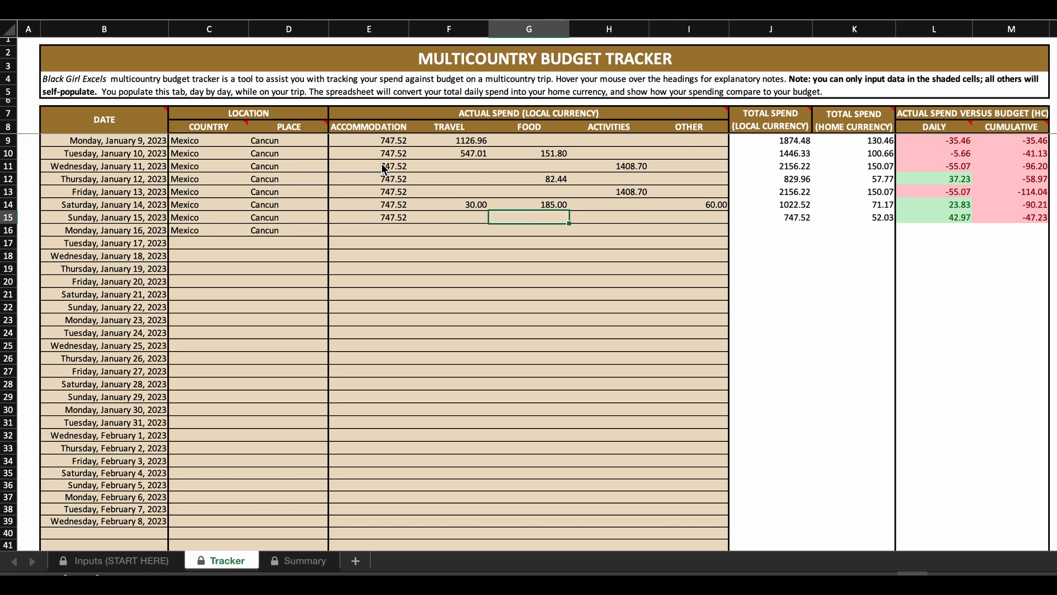
type("27")
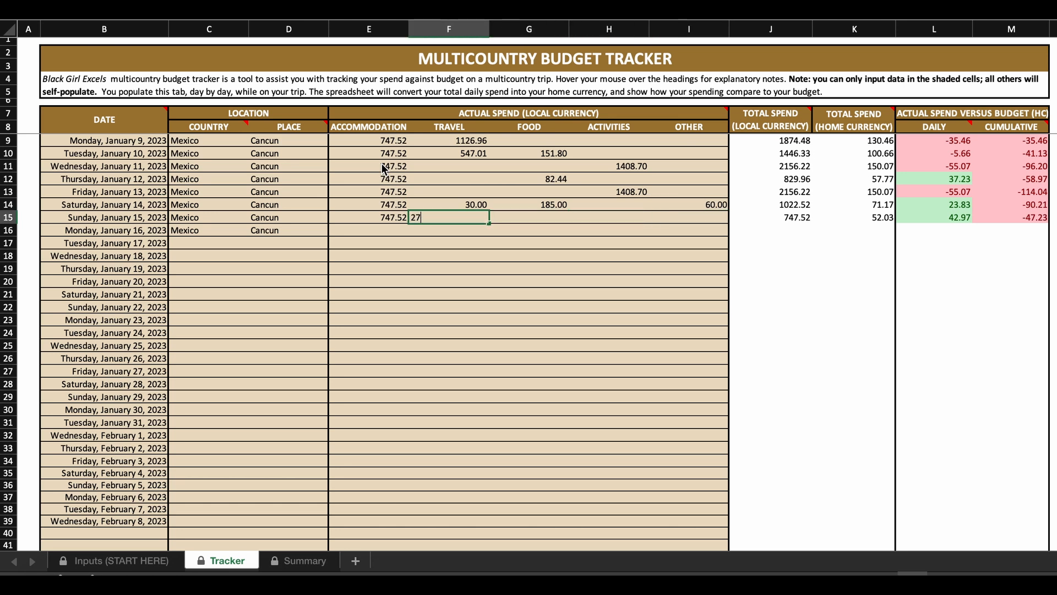
key("Tab")
type("170")
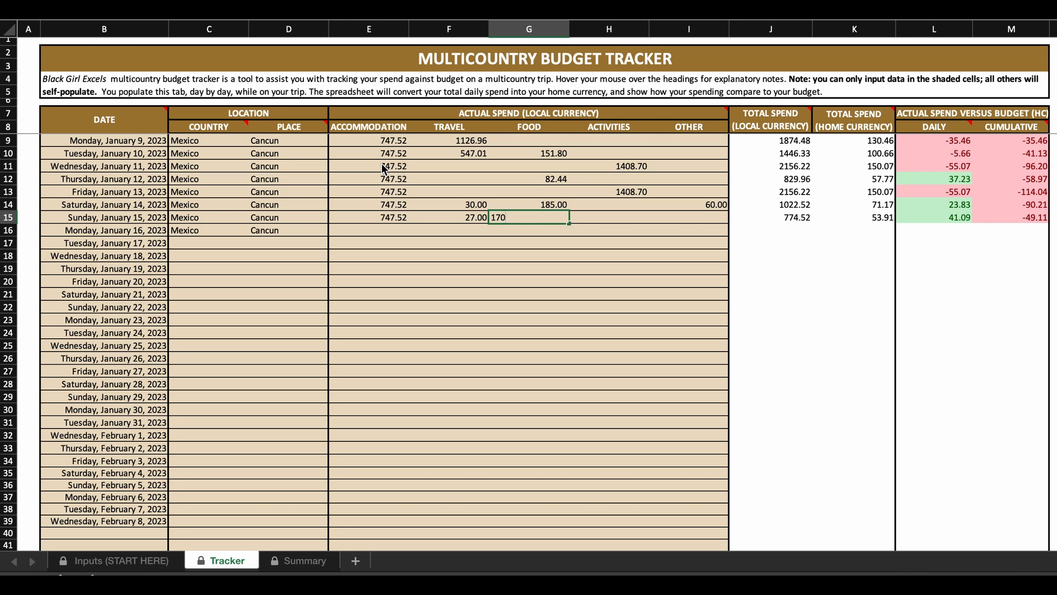
key("Tab")
key("Tab")
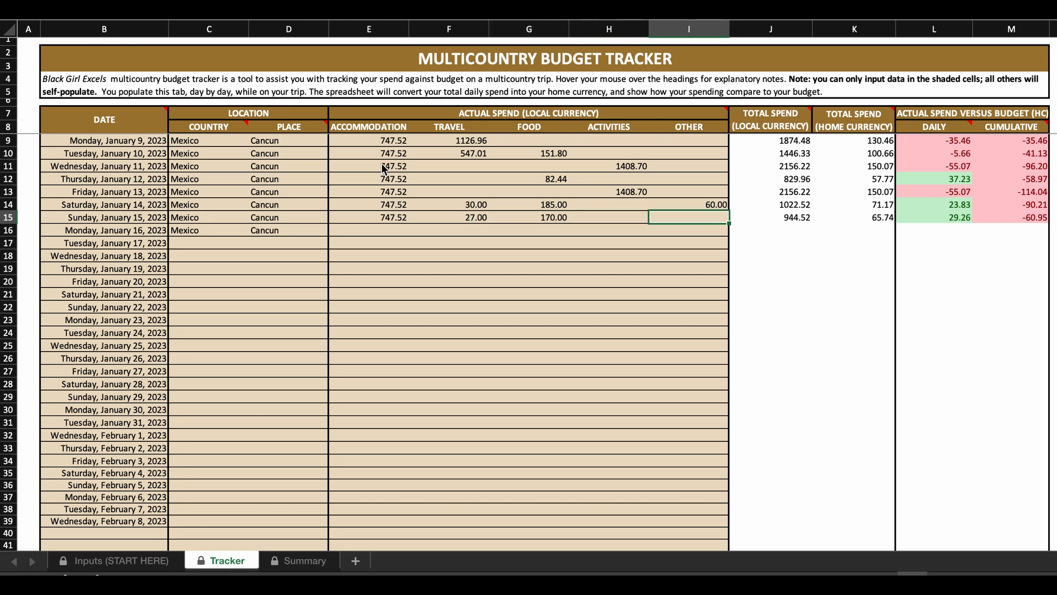
type("84")
key("Return")
Step: Record the spend for Monday, January 16, 2023 as 122 for travel and 189 for food
key("Left")
key("Left")
key("Left")
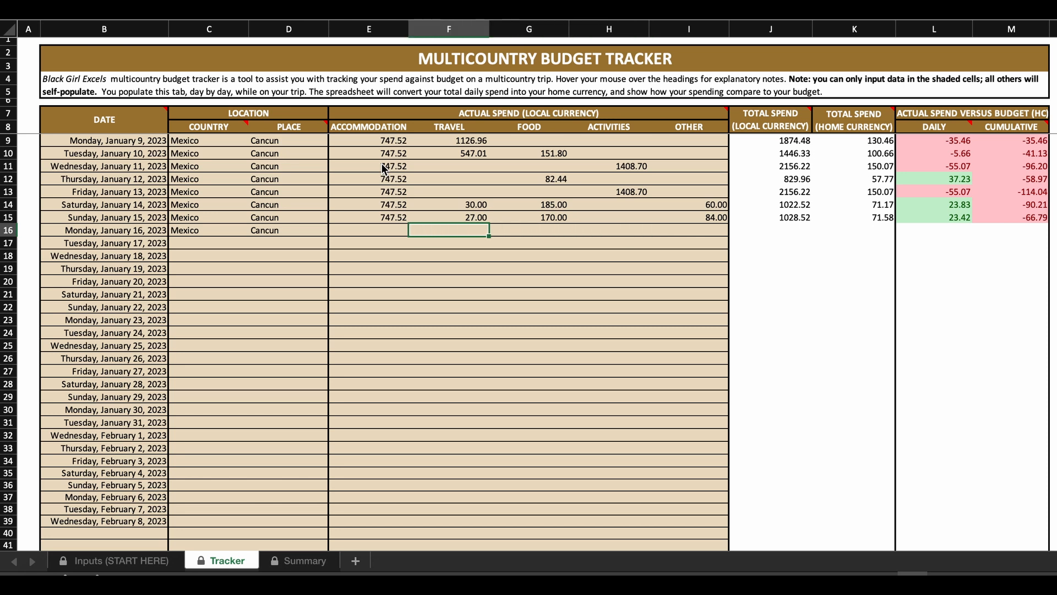
type("122")
key("Tab")
type("189")
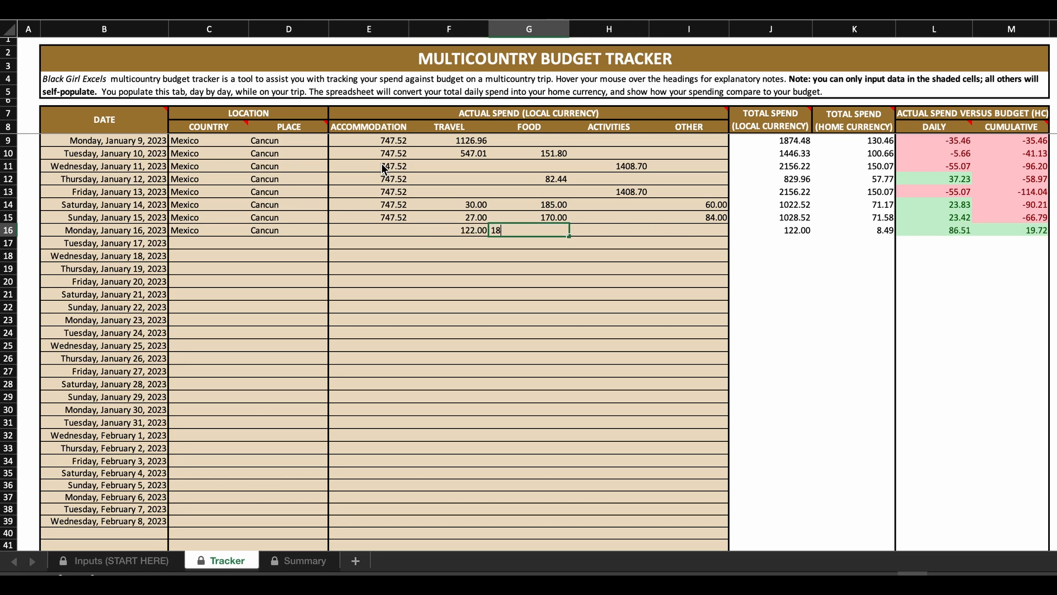
key("Return")
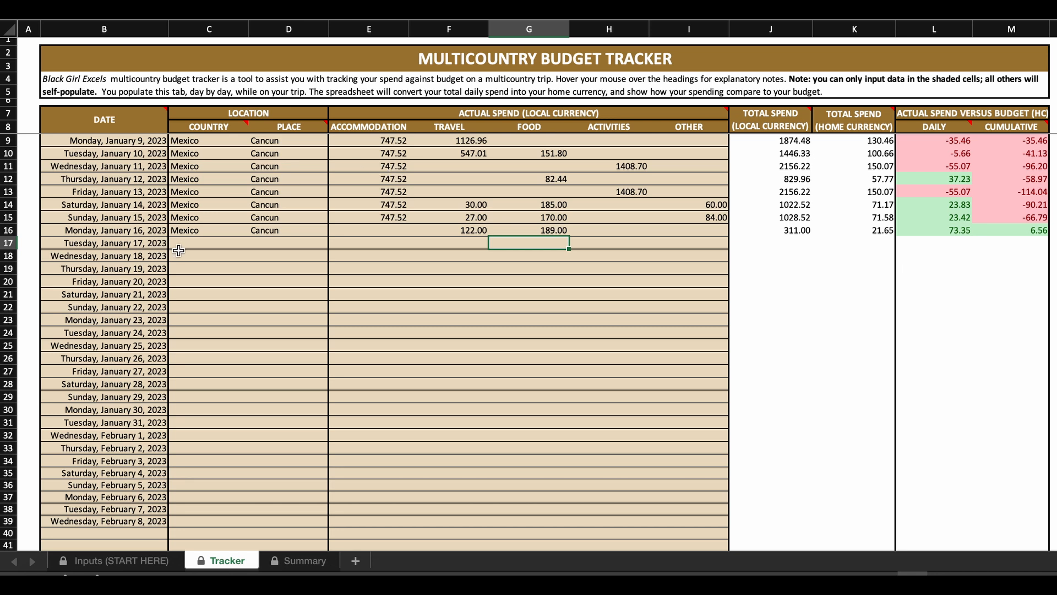
Step: Set the country to Mexico for each day from January 17 to January 21, 2023
left_click(198, 244)
left_click(253, 244)
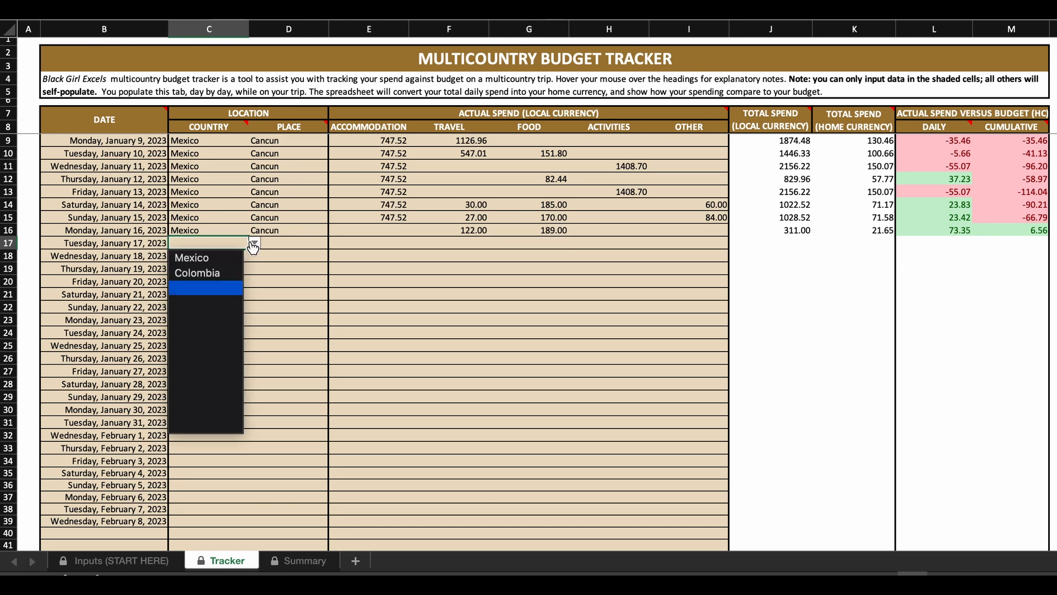
left_click(220, 258)
left_click(234, 259)
left_click(254, 256)
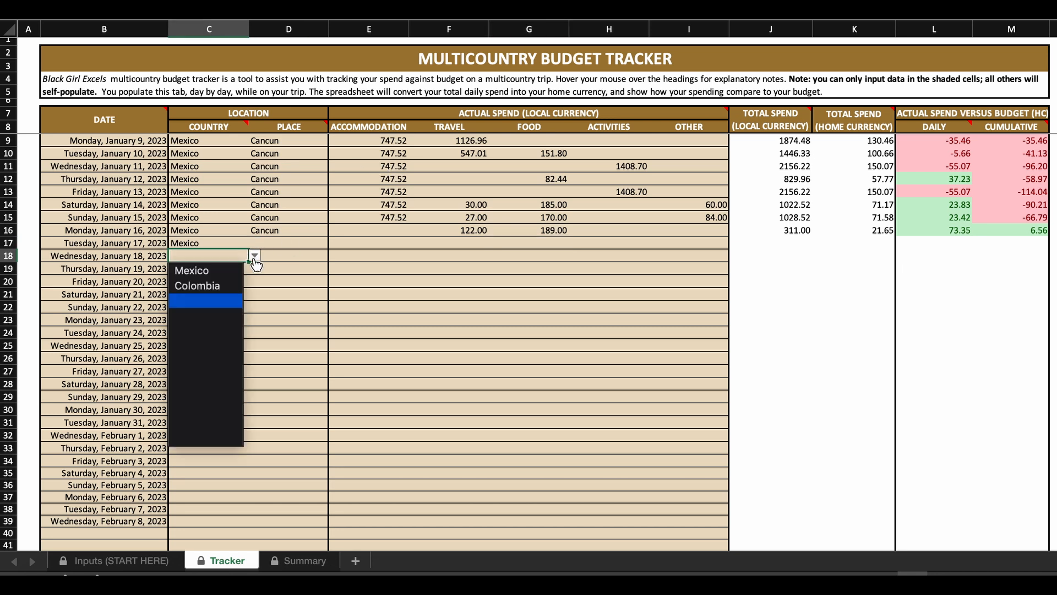
left_click(225, 272)
left_click(222, 272)
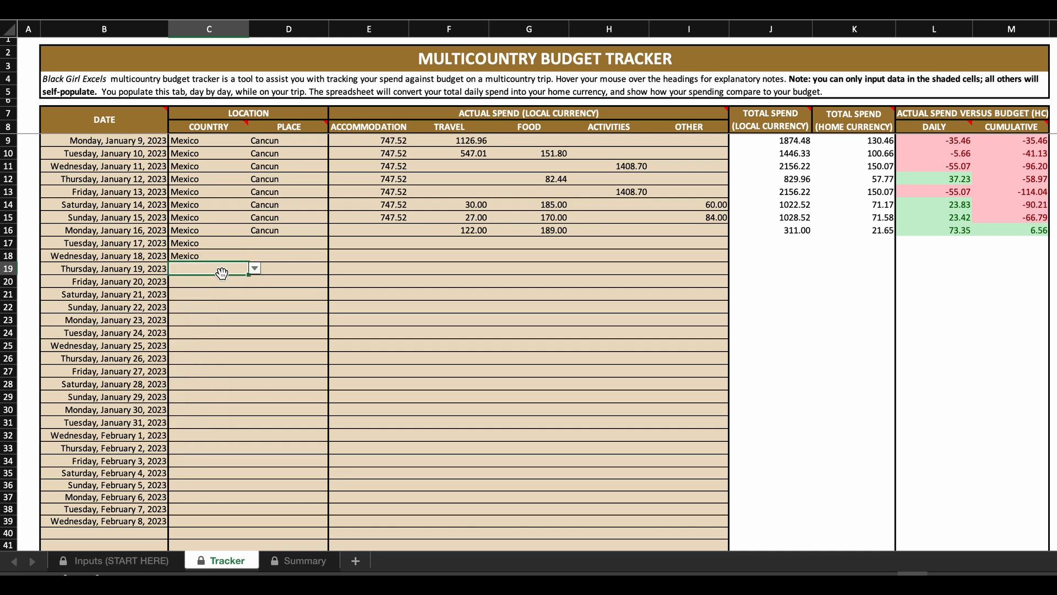
left_click(255, 268)
left_click(201, 281)
left_click(202, 282)
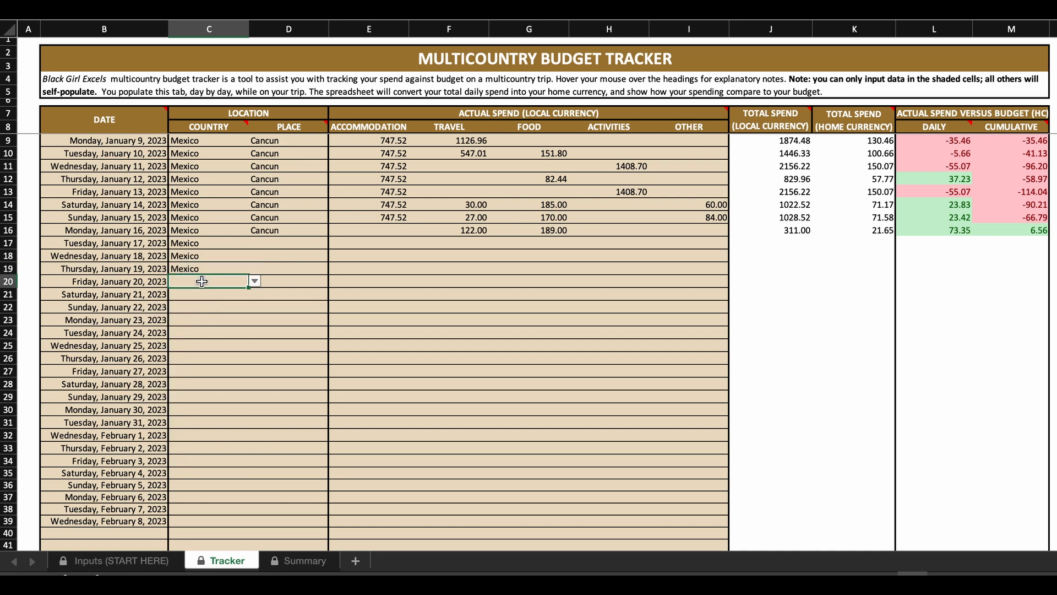
left_click(255, 281)
left_click(213, 297)
left_click(195, 297)
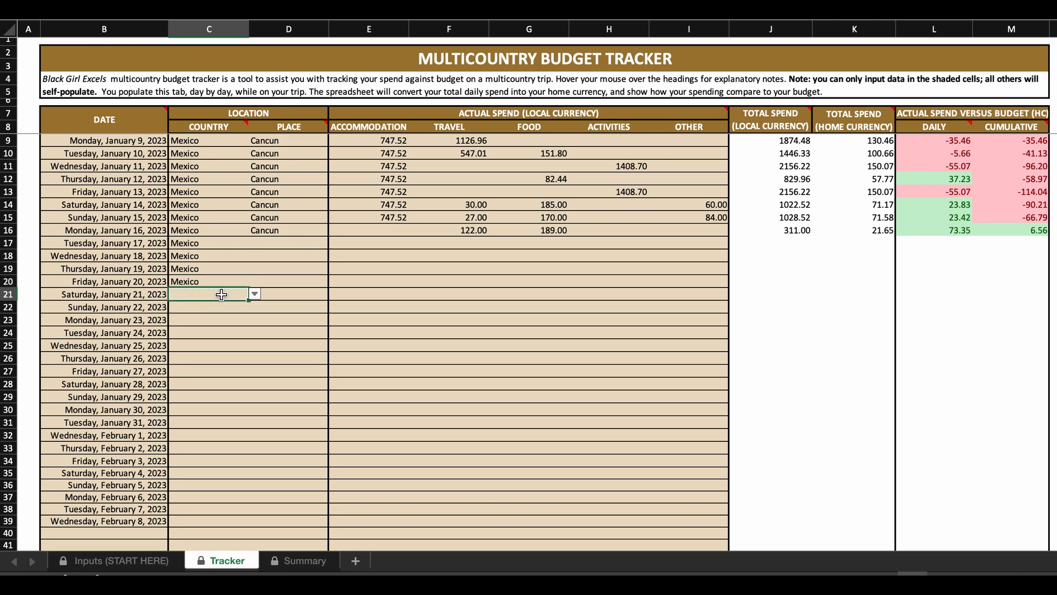
left_click(254, 294)
left_click(219, 317)
left_click(185, 306)
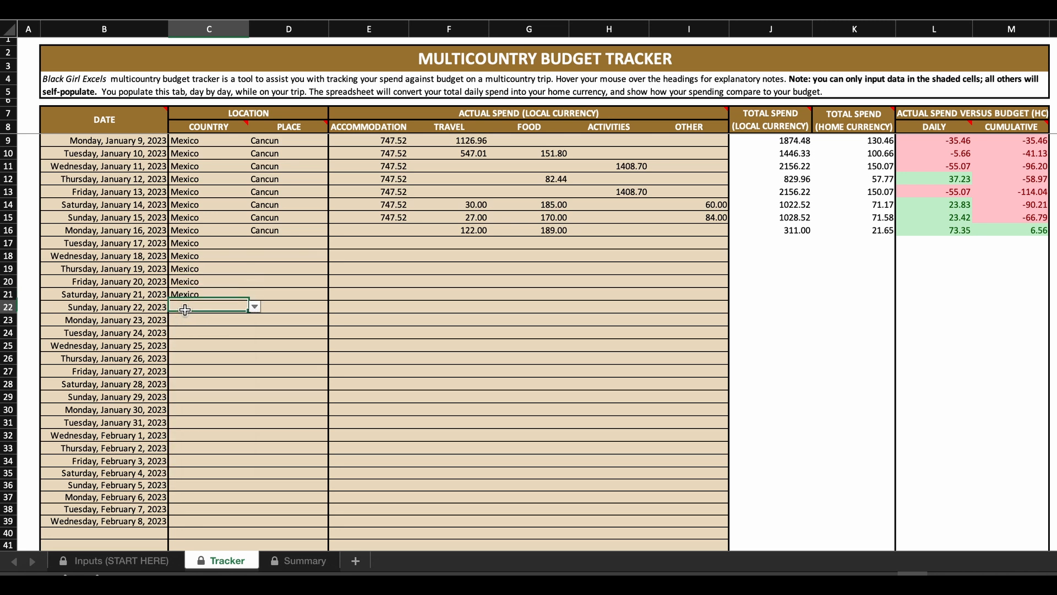
left_click(255, 308)
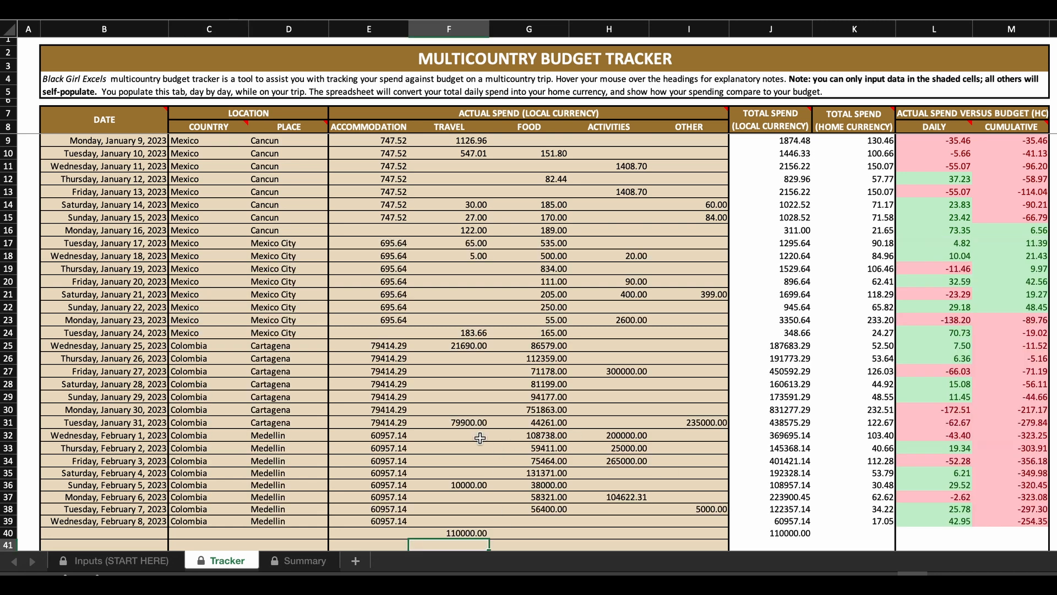
Step: Open the Summary sheet and look over the spending breakdown by country and by place
left_click(296, 562)
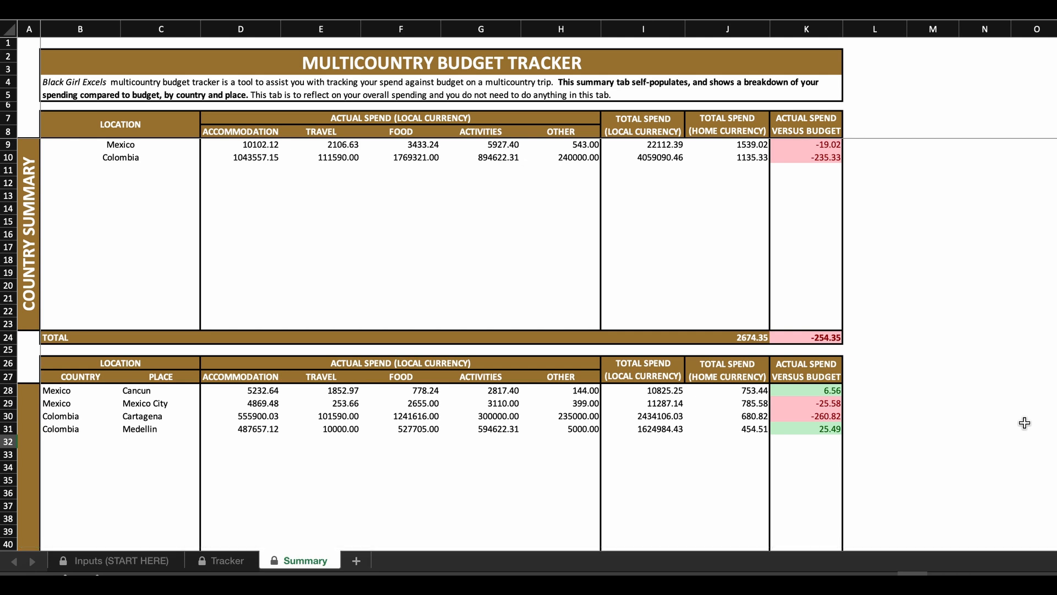
scroll(895, 423, "down", 5)
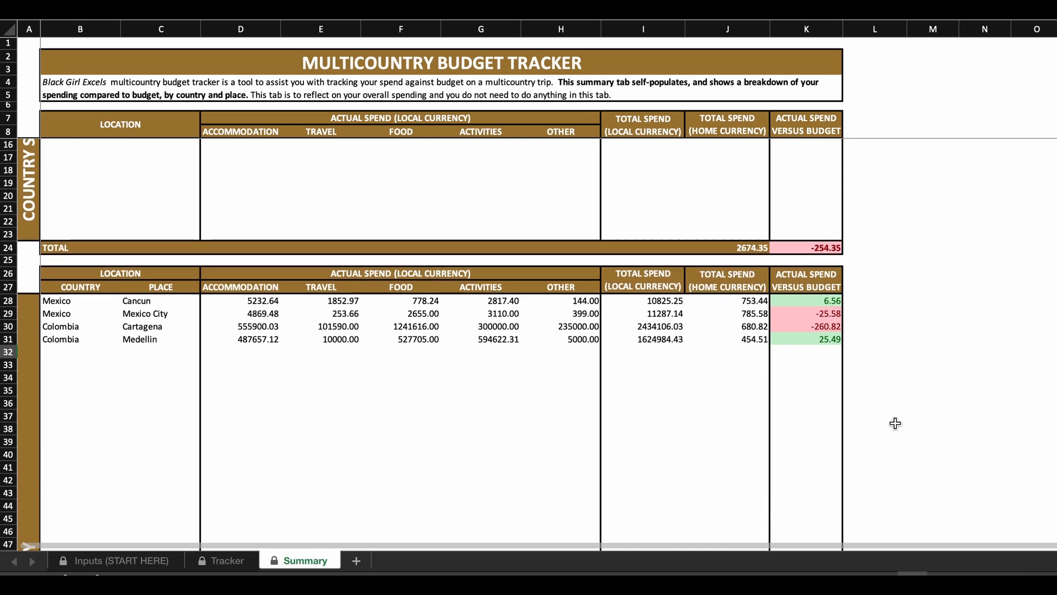
scroll(895, 423, "down", 15)
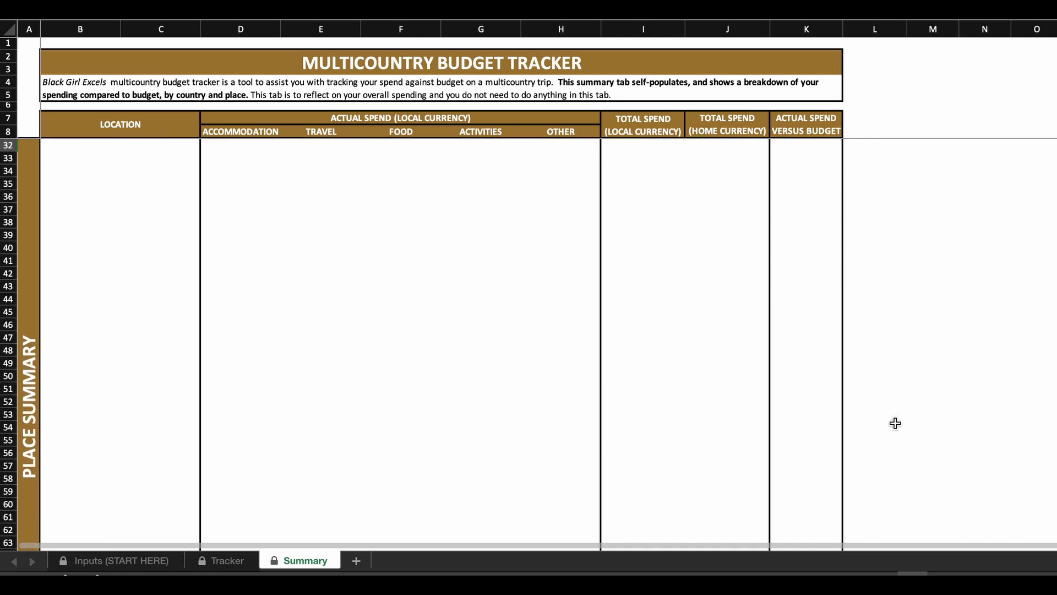
scroll(895, 423, "up", 10)
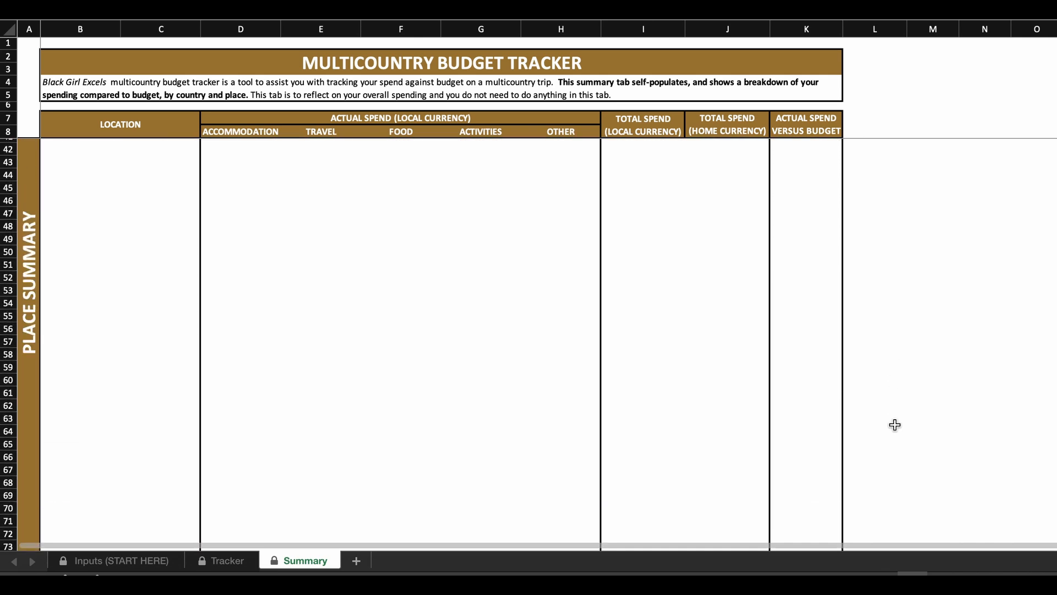
scroll(894, 425, "up", 6)
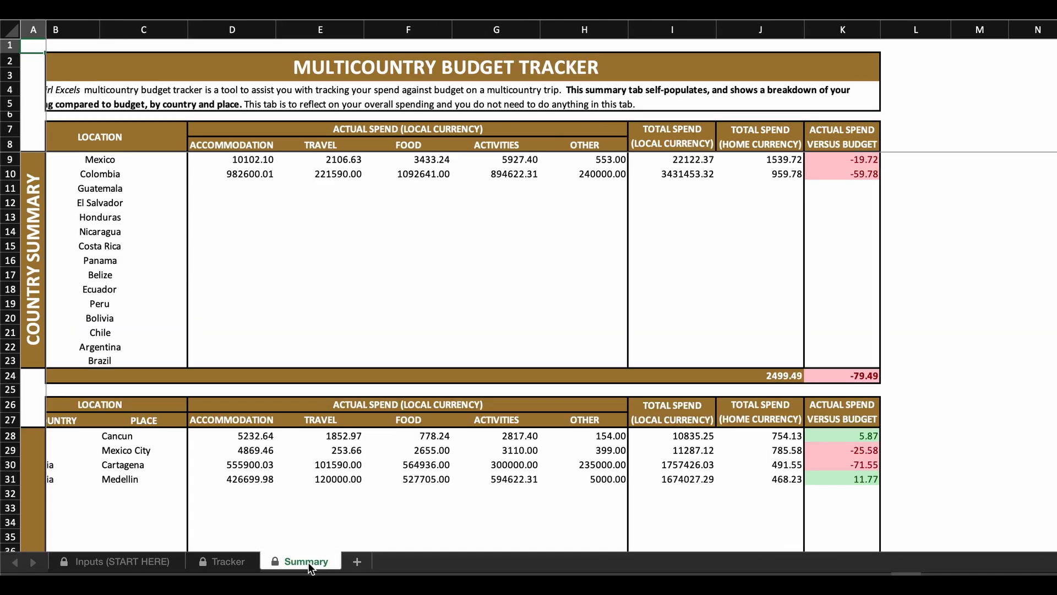
Step: Examine the Summary sheet's country and place tables, comparing actual spend with budget down to the total rows
scroll(320, 507, "left", 2)
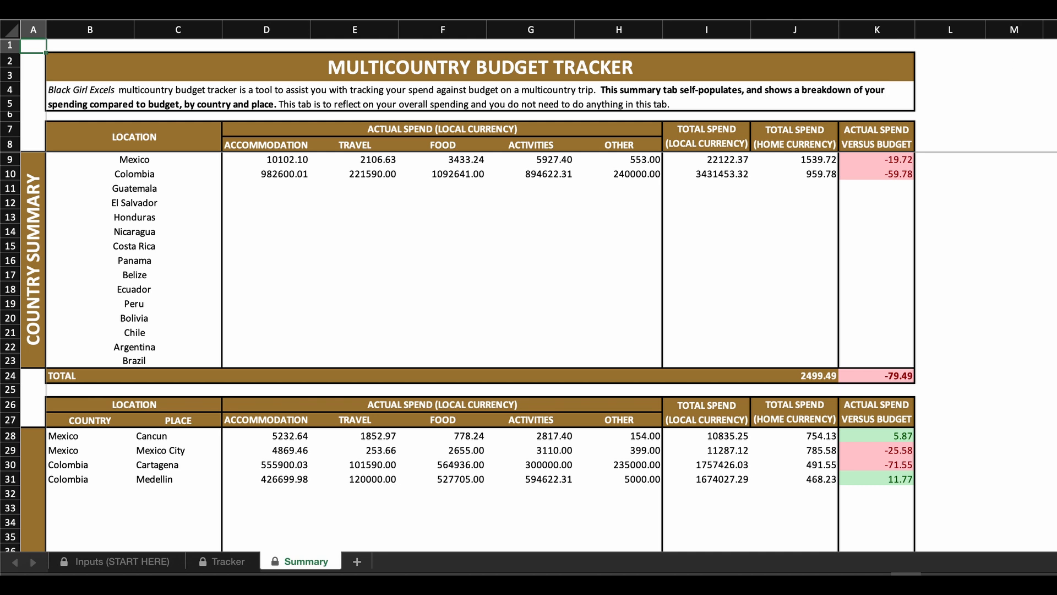
scroll(725, 206, "down", 10)
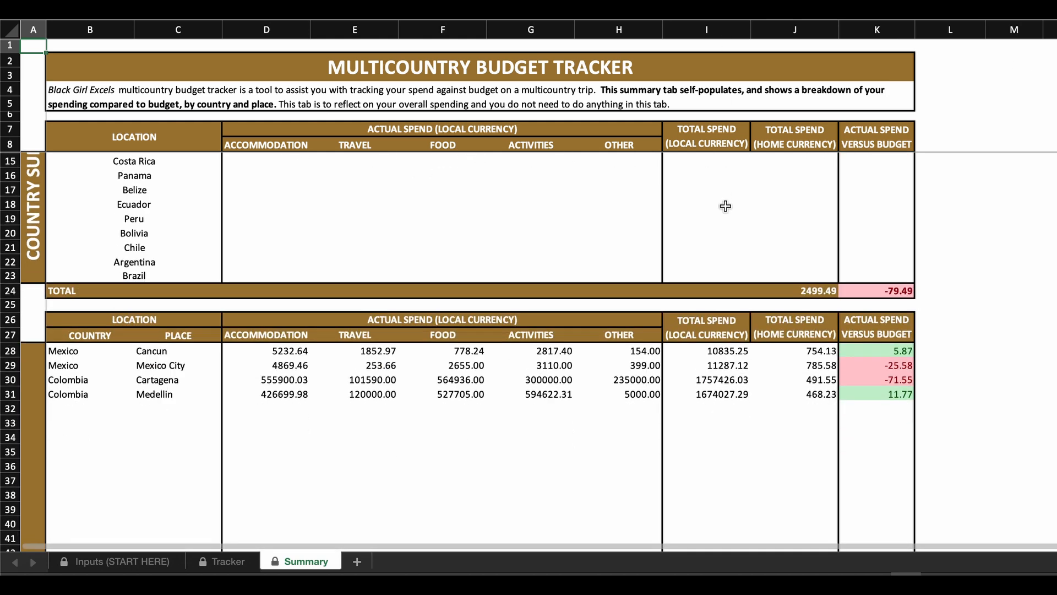
scroll(726, 206, "down", 4)
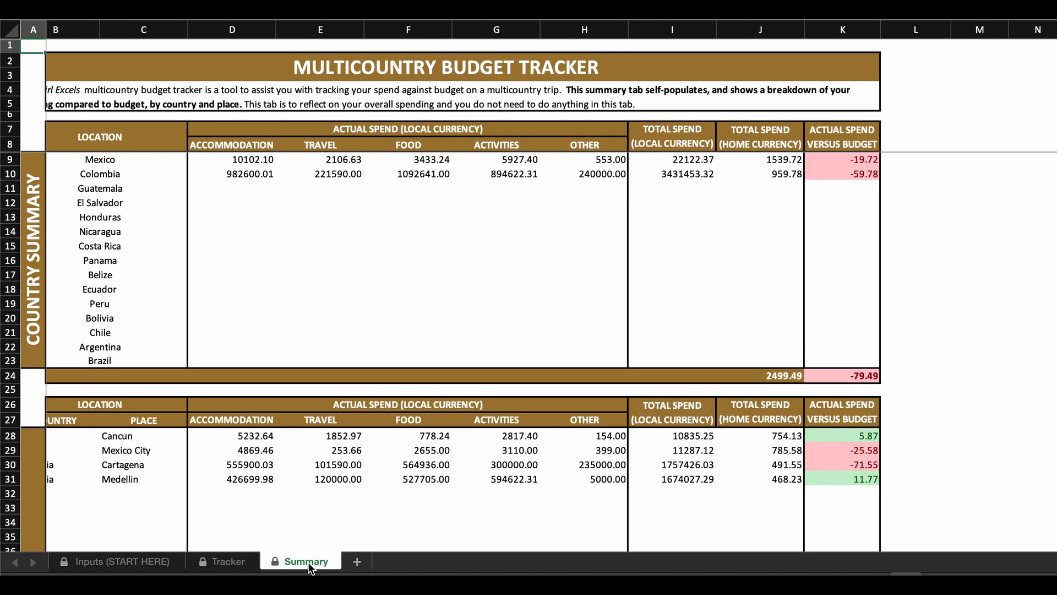
scroll(323, 510, "left", 2)
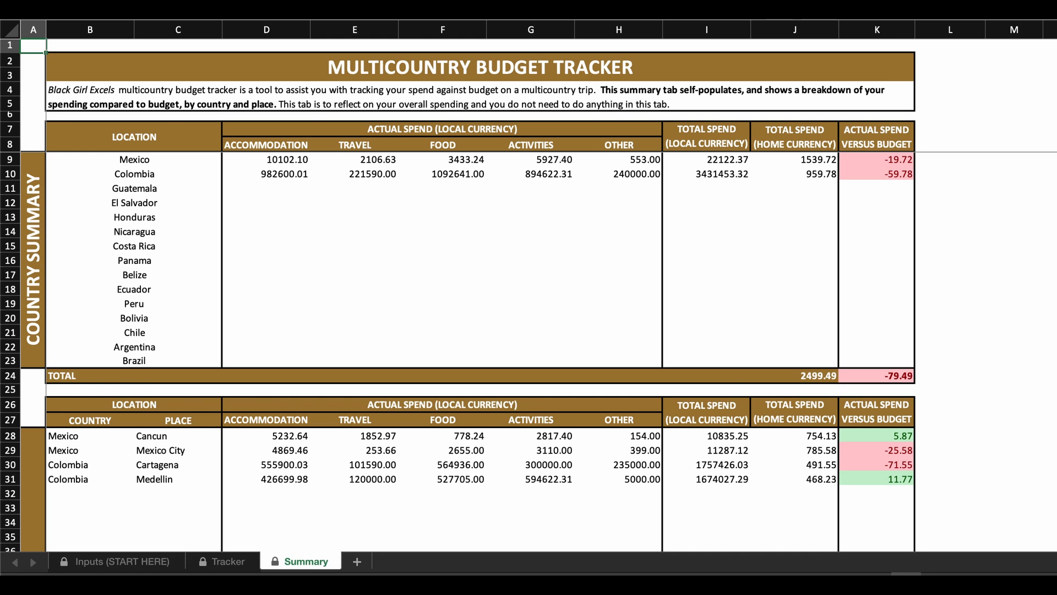
scroll(726, 206, "down", 9)
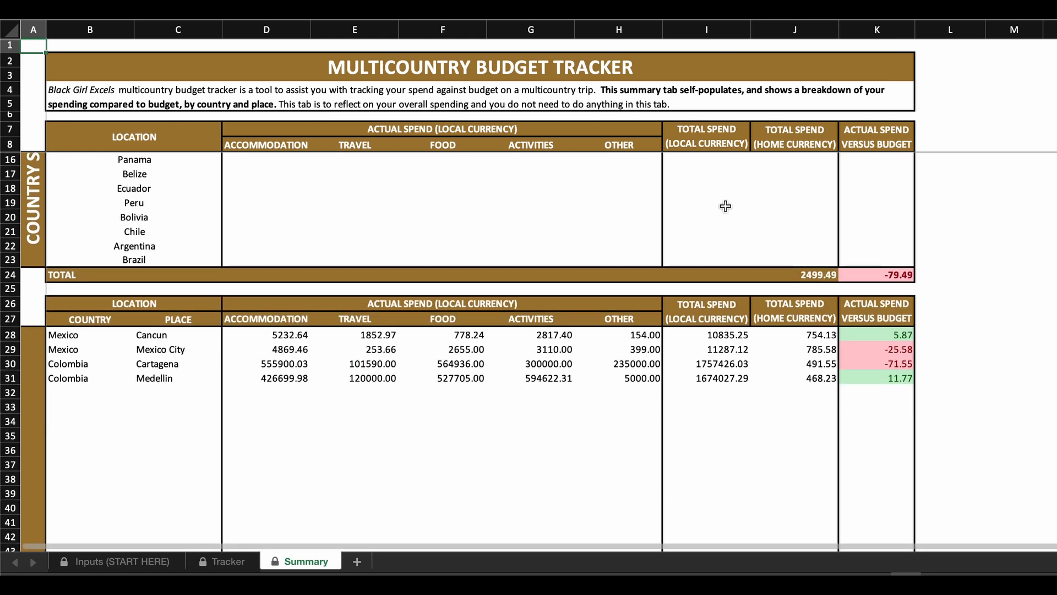
scroll(725, 206, "up", 6)
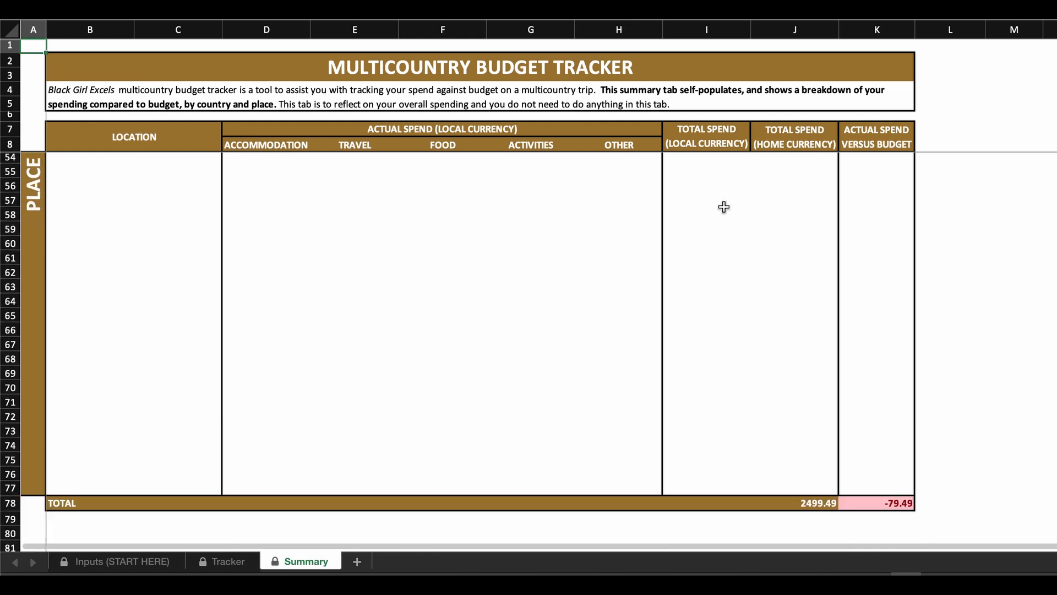
scroll(727, 205, "up", 3)
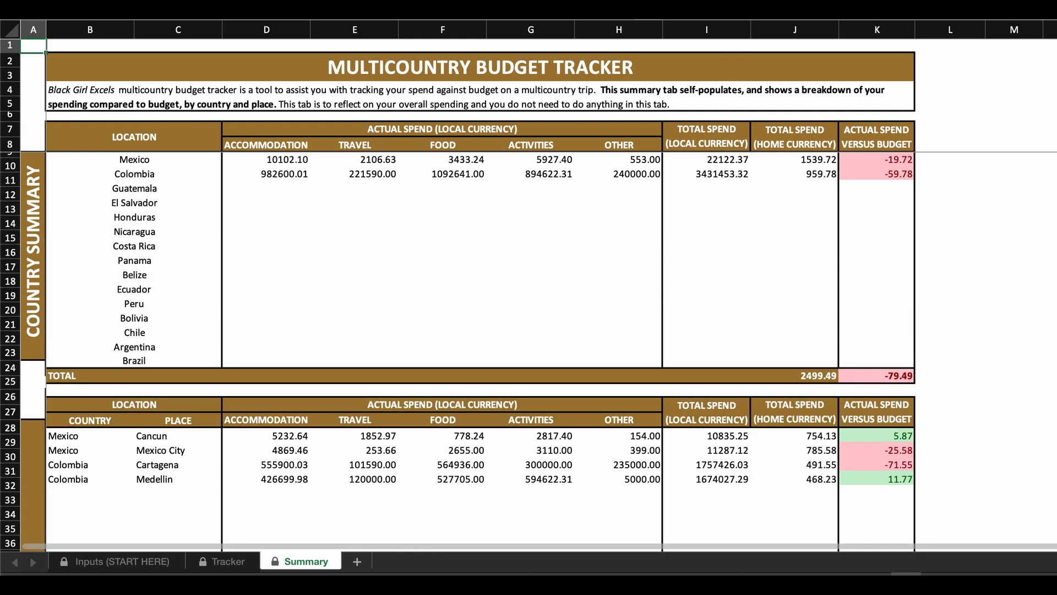
scroll(323, 510, "right", 2)
scroll(323, 511, "left", 2)
scroll(323, 510, "up", 1)
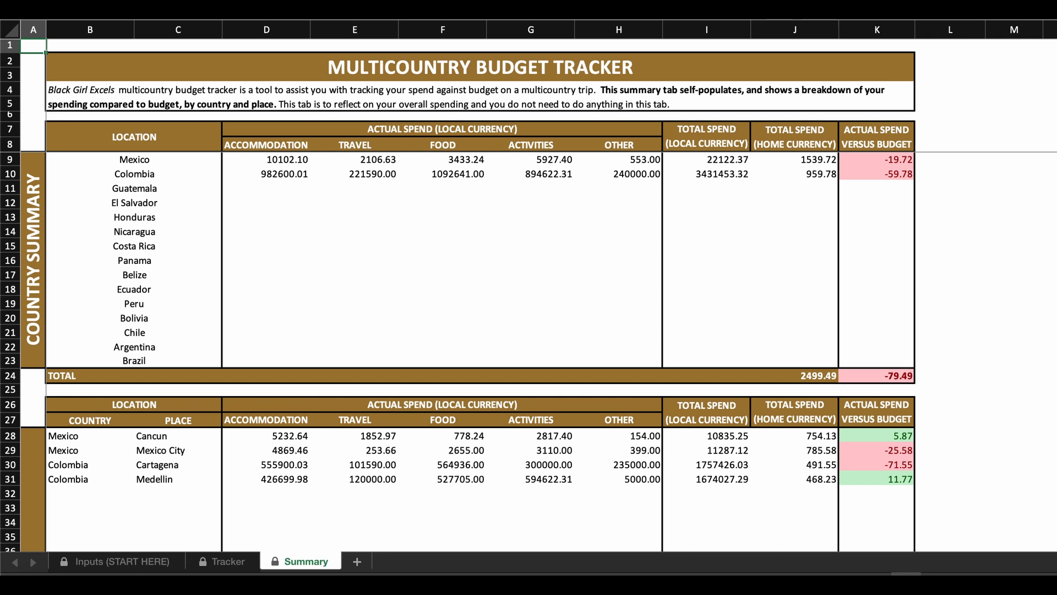
scroll(725, 206, "down", 10)
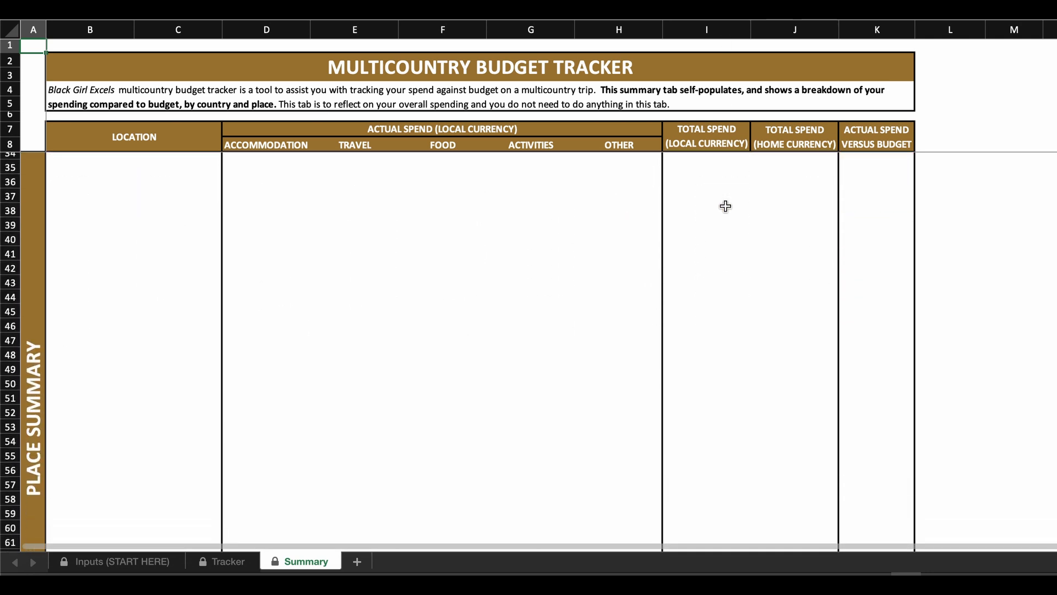
scroll(726, 206, "up", 10)
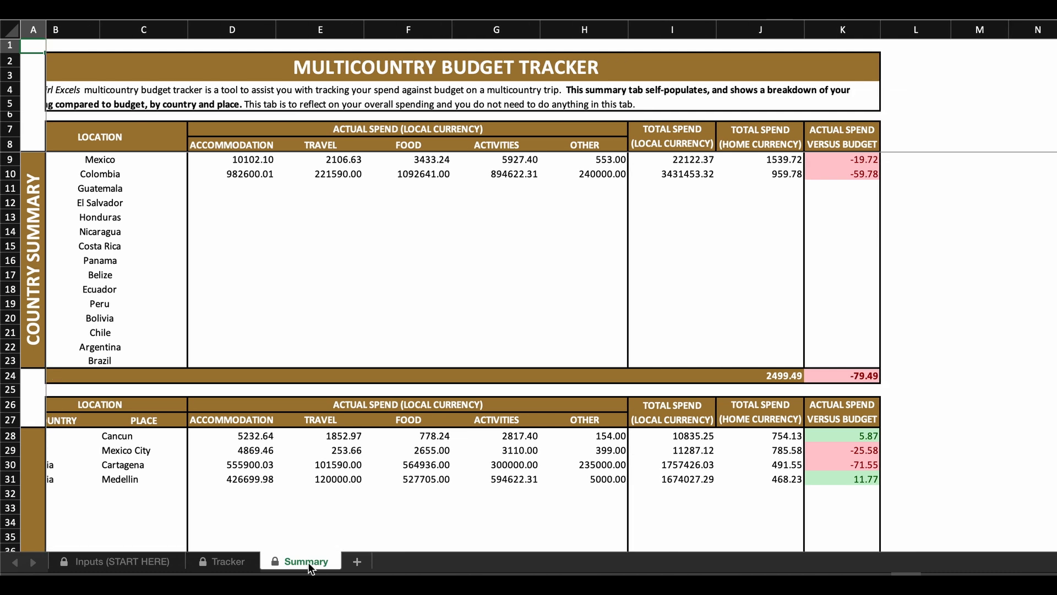
scroll(321, 508, "left", 2)
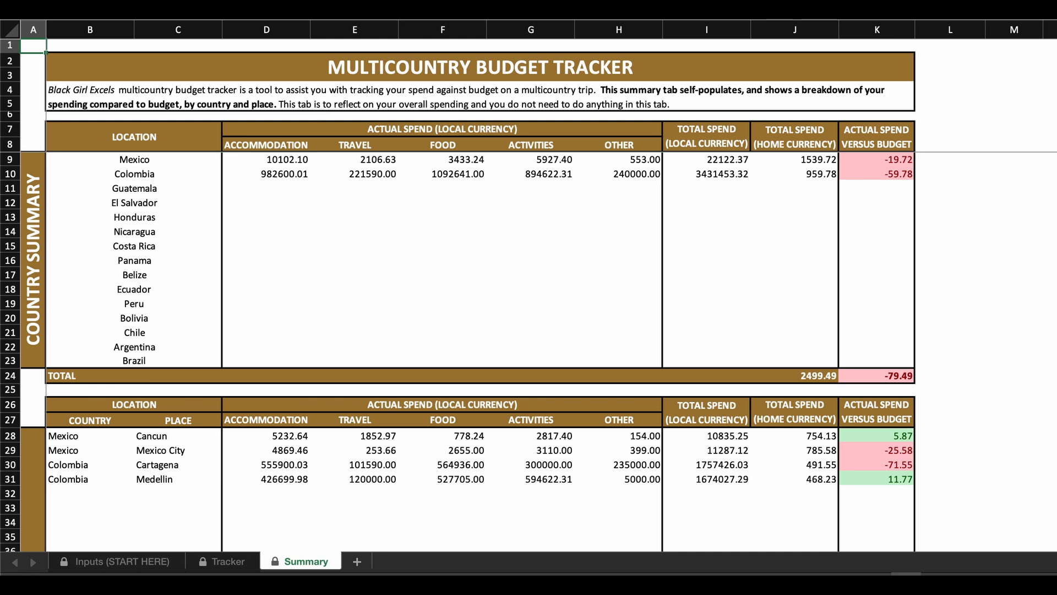
scroll(725, 205, "down", 10)
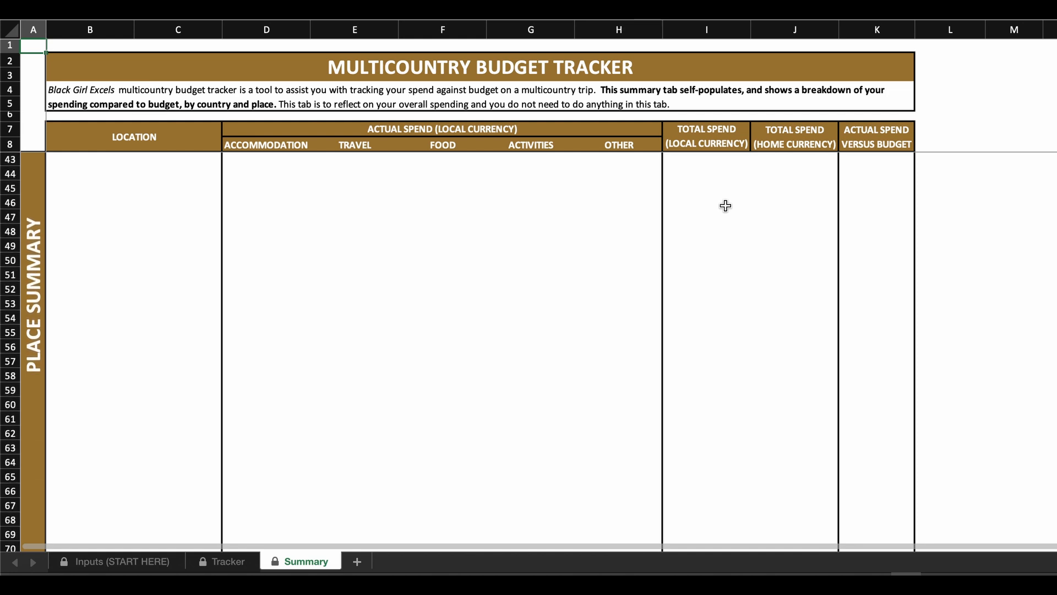
scroll(725, 205, "up", 10)
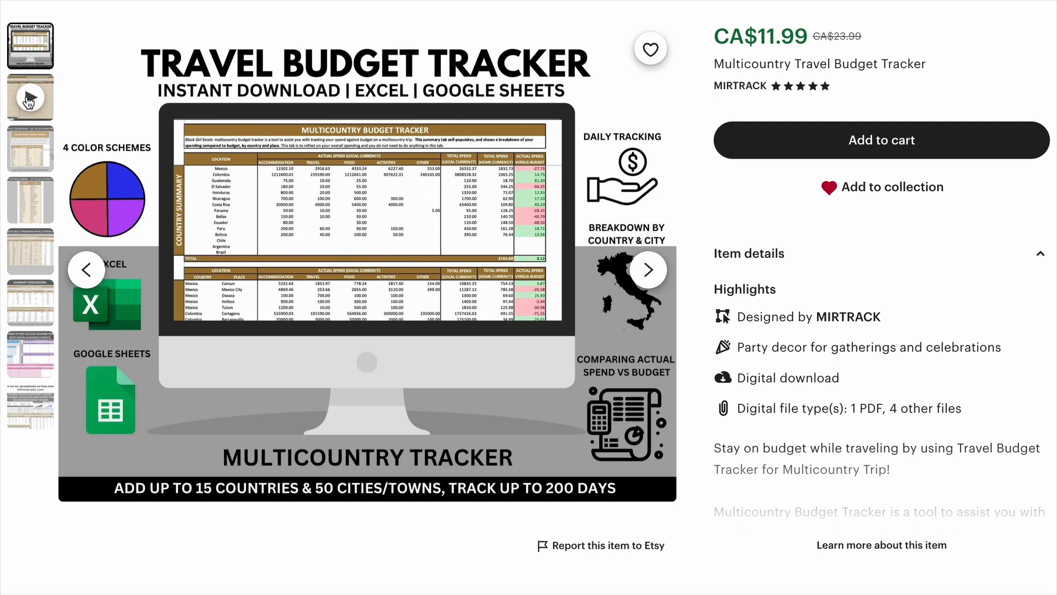
Step: Switch to the Multicountry Travel Budget Tracker listing on Etsy and play its product video
left_click(30, 97)
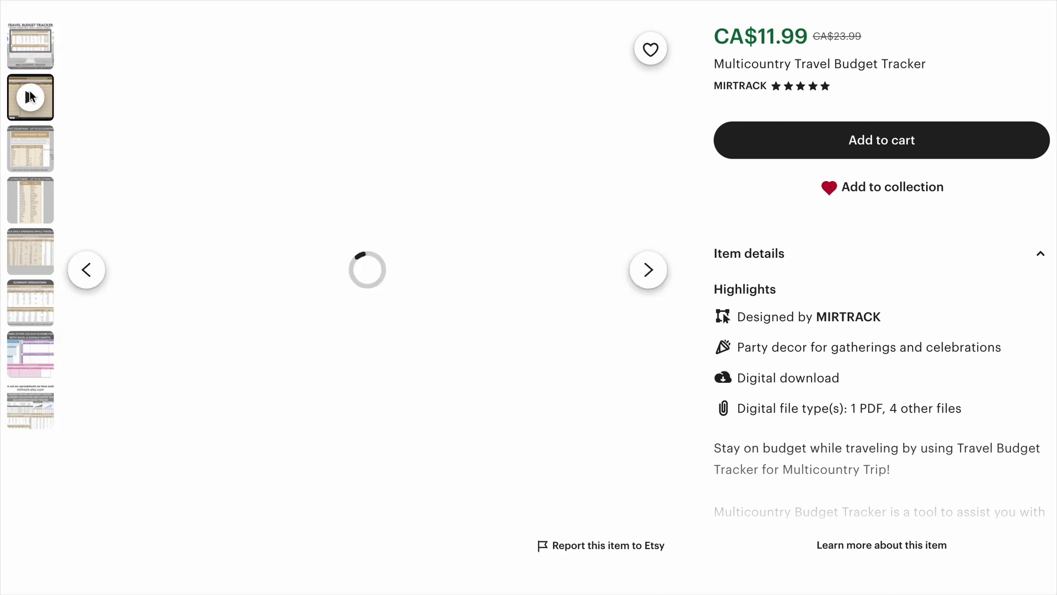